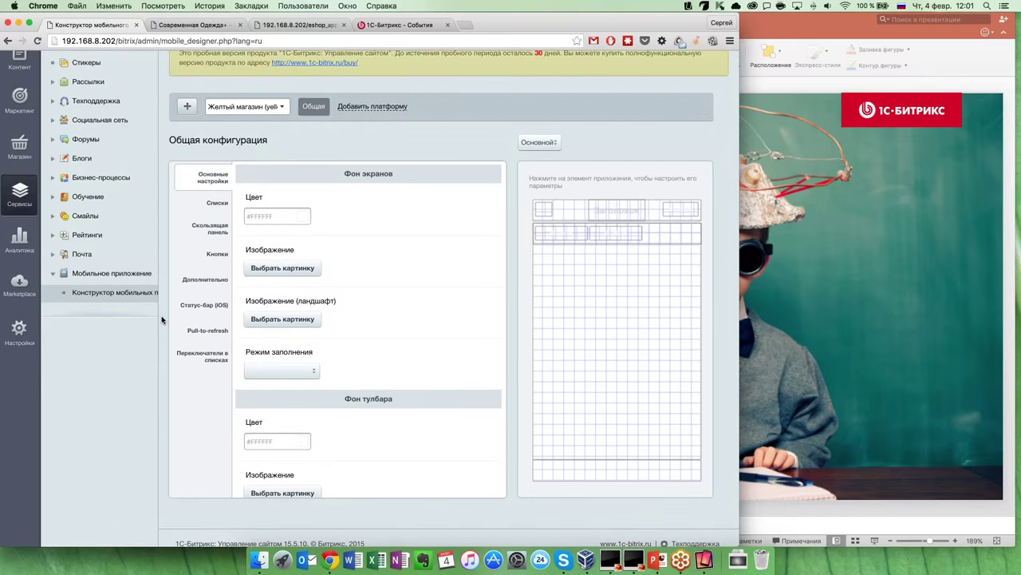
- Look over the mobile app designer page, including the general configuration settings and the app preview
scroll(157, 311, "up", 3)
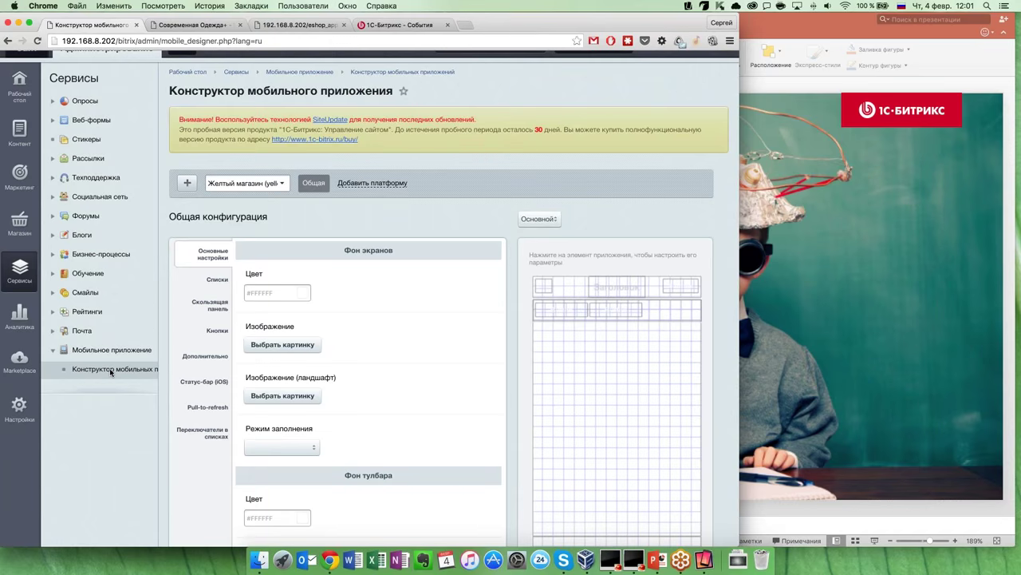
scroll(111, 372, "down", 5)
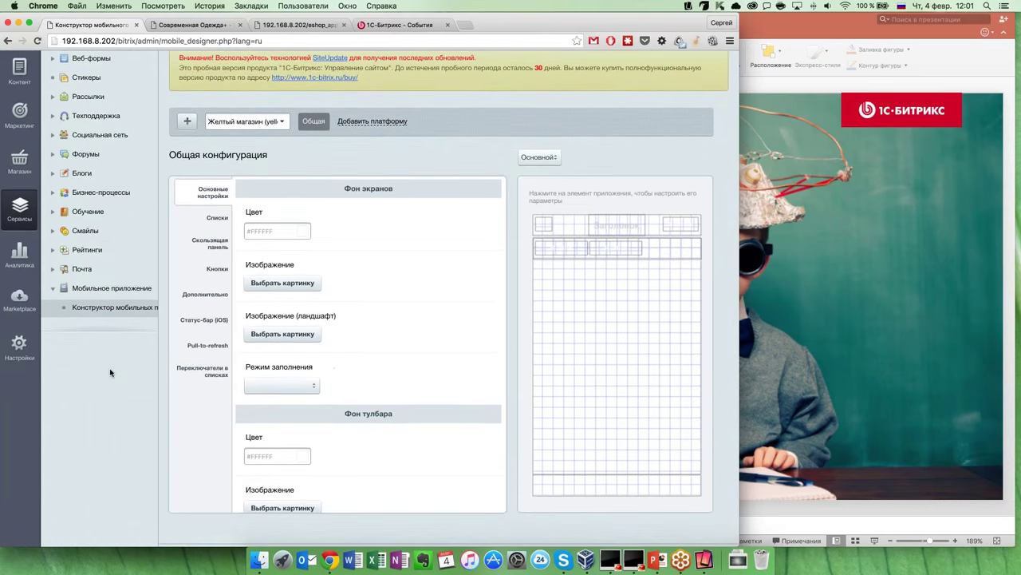
scroll(158, 375, "up", 1)
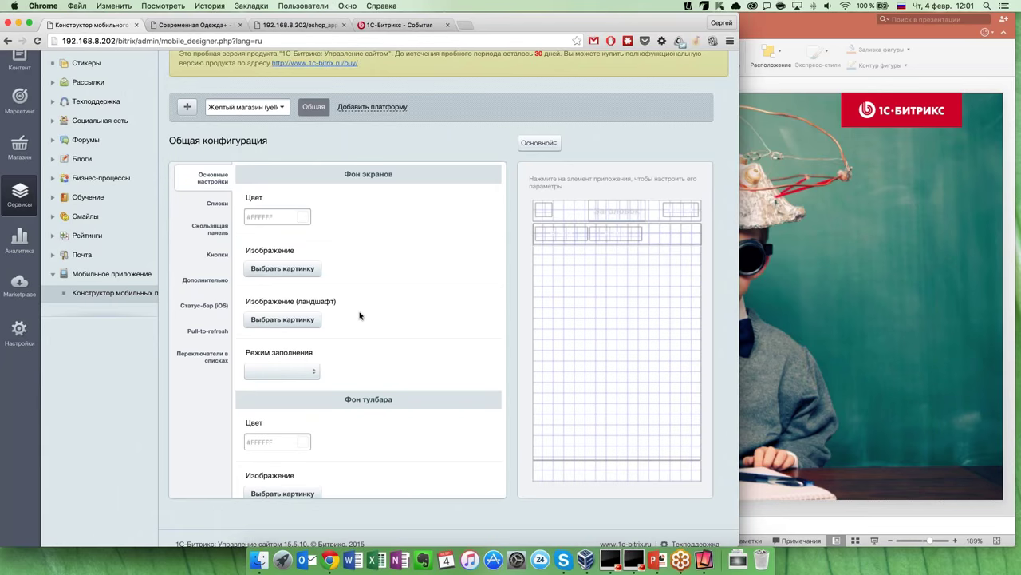
left_click(285, 111)
left_click(348, 103)
scroll(509, 301, "down", 1)
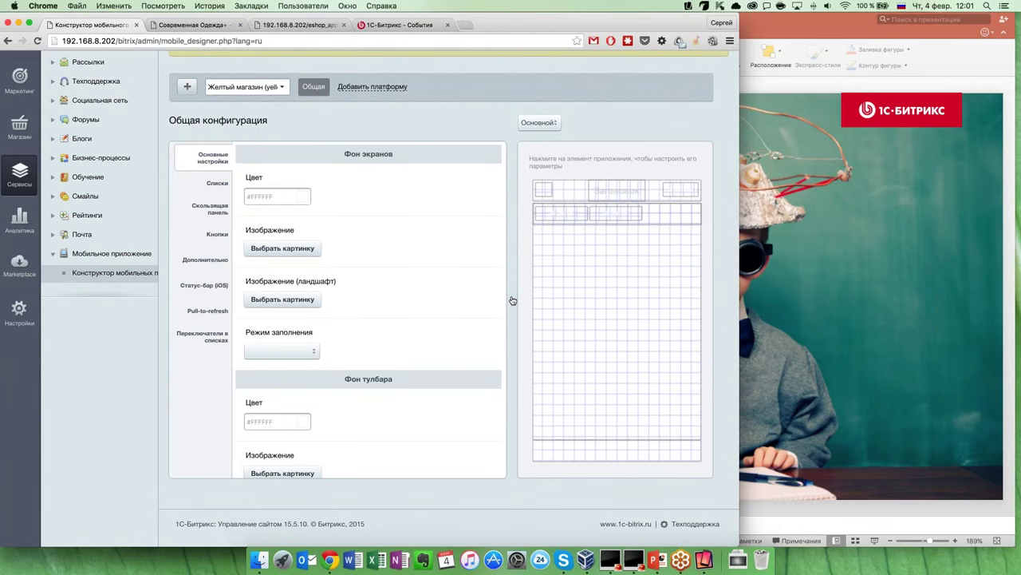
scroll(512, 301, "up", 3)
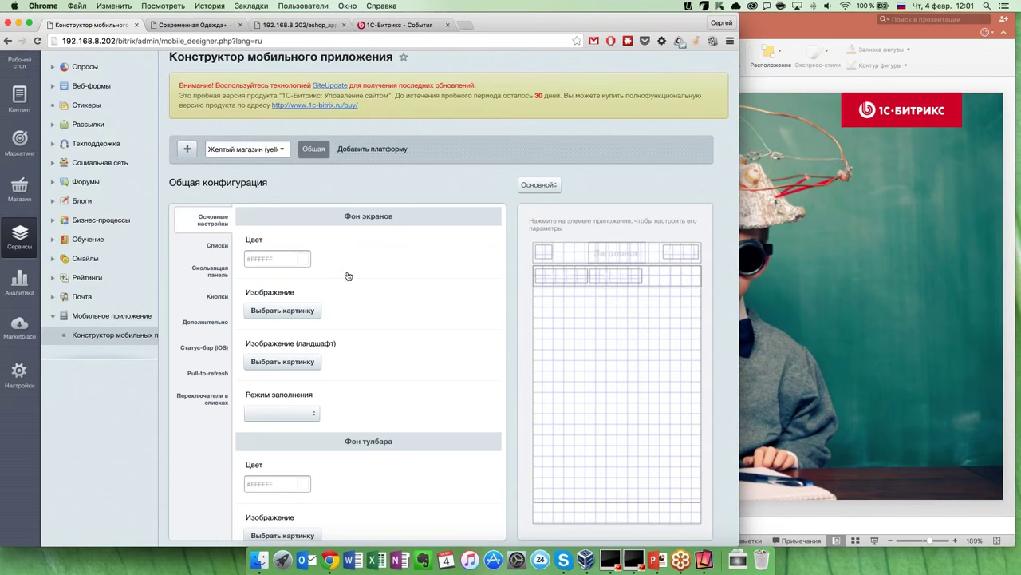
scroll(325, 325, "down", 1)
scroll(326, 325, "up", 1)
scroll(162, 370, "down", 1)
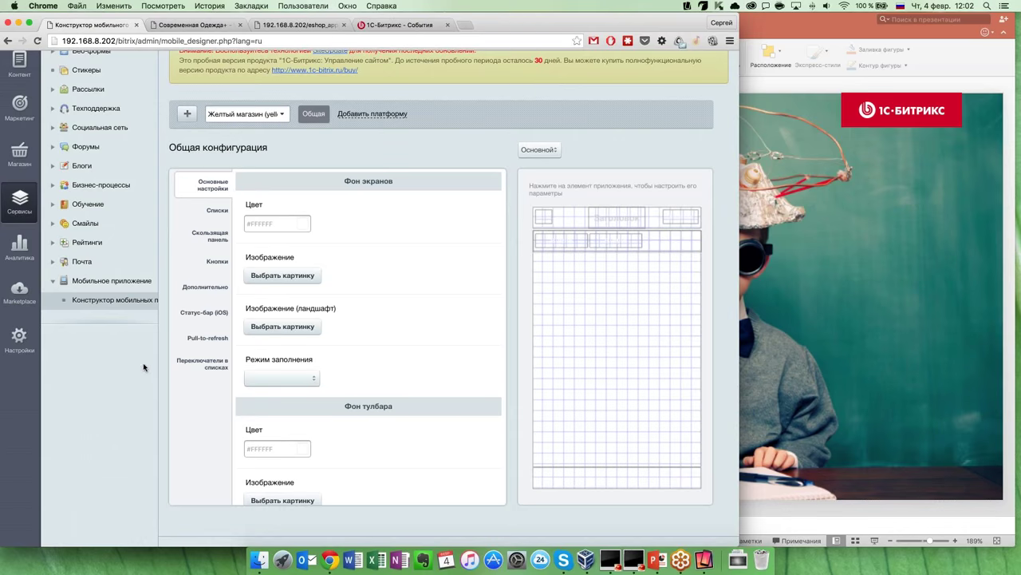
- Switch to the site structure file manager and go up from the eshop_app folder to the site root
left_click(275, 26)
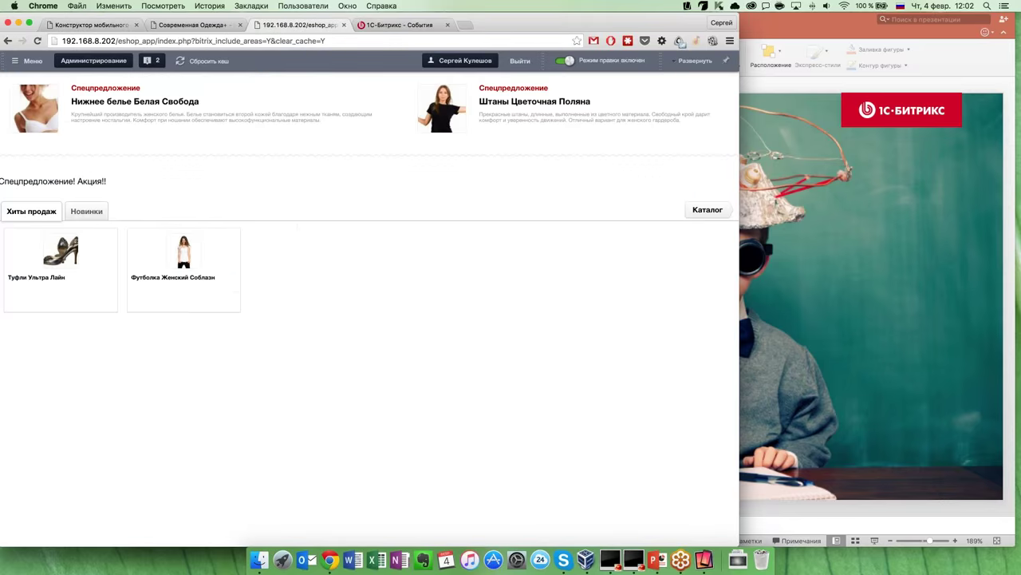
left_click(217, 27)
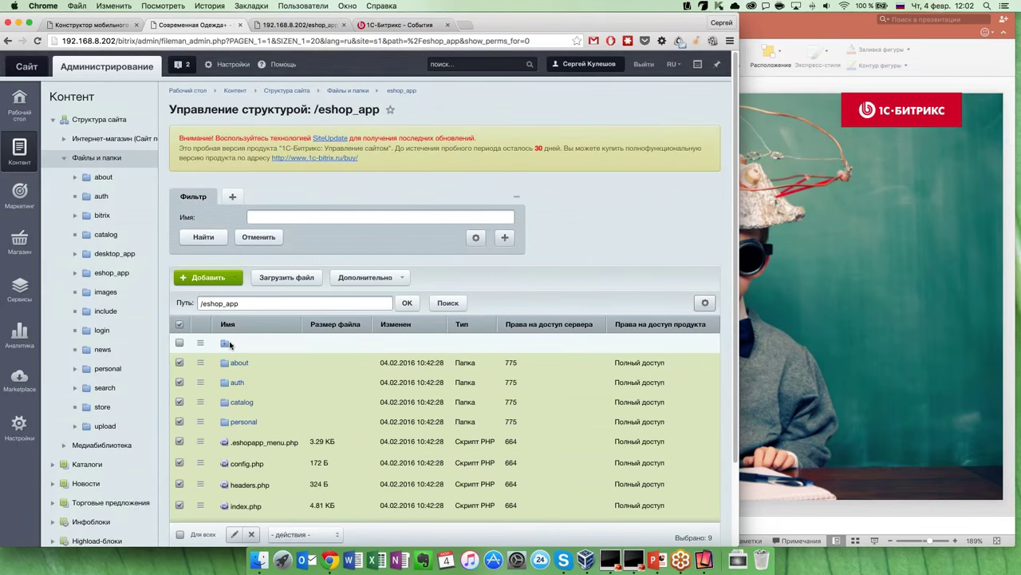
left_click(227, 343)
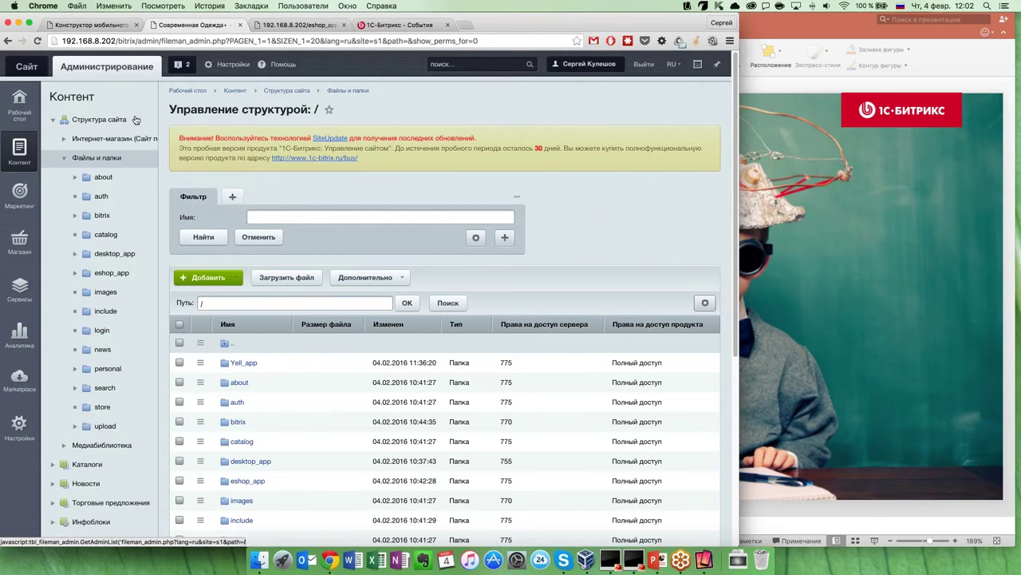
- Return to the mobile app designer and place the mirrored phone window beside the browser
left_click(104, 27)
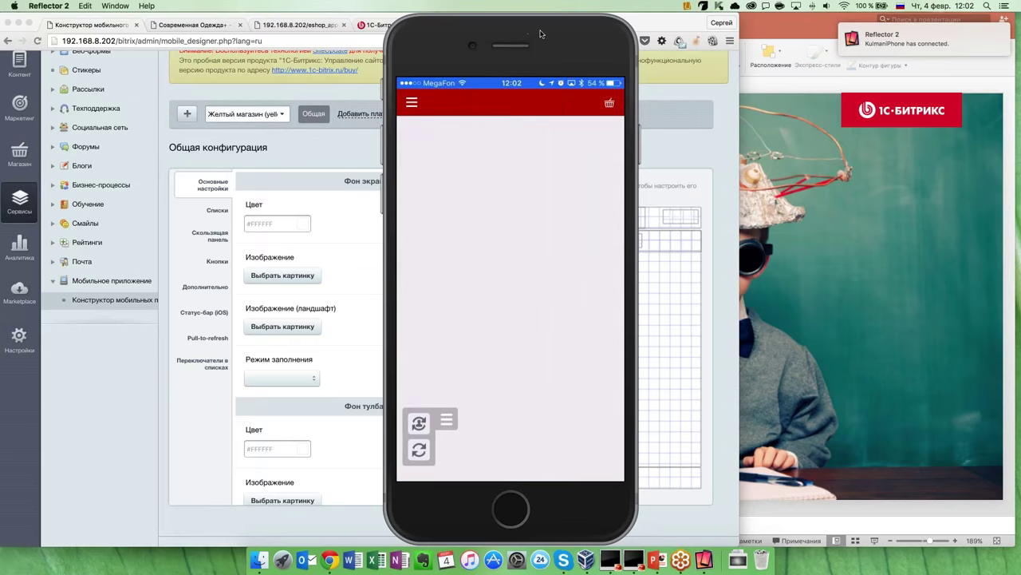
left_click_drag(530, 40, 870, 26)
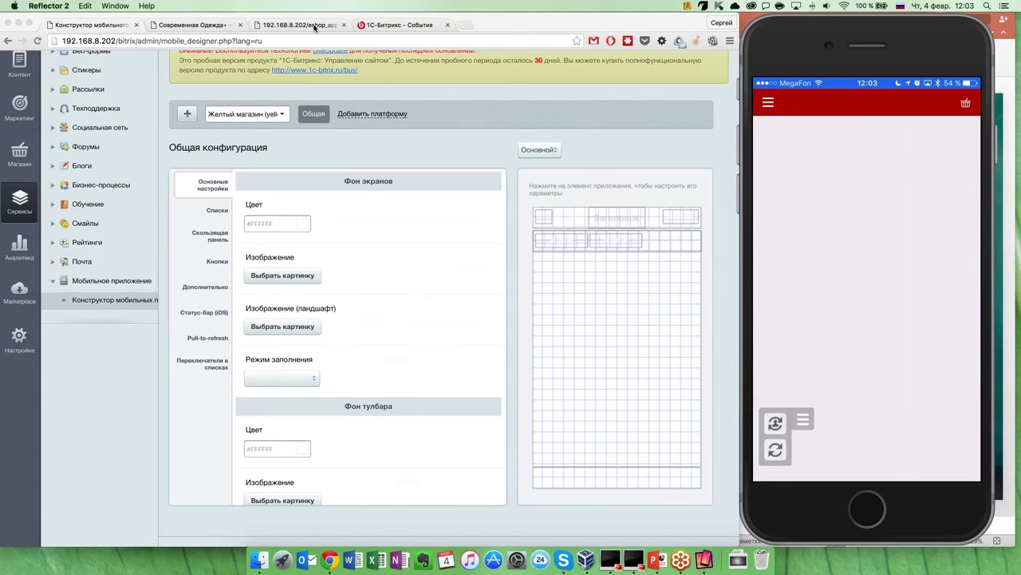
- Open the Yell_app folder in the file manager to view its files alongside the app's menu on the mirrored phone
left_click(196, 25)
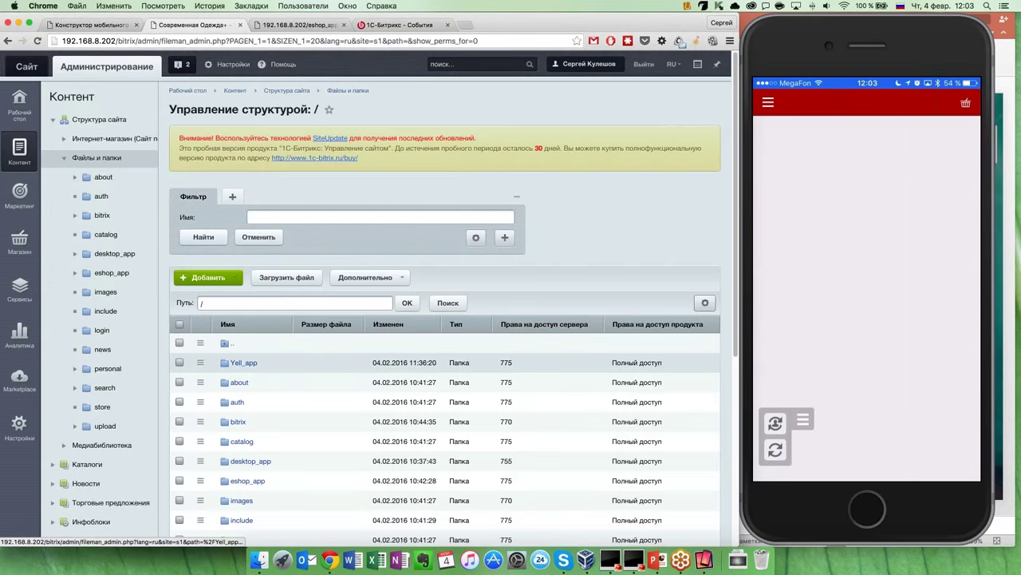
left_click(243, 363)
scroll(263, 366, "down", 1)
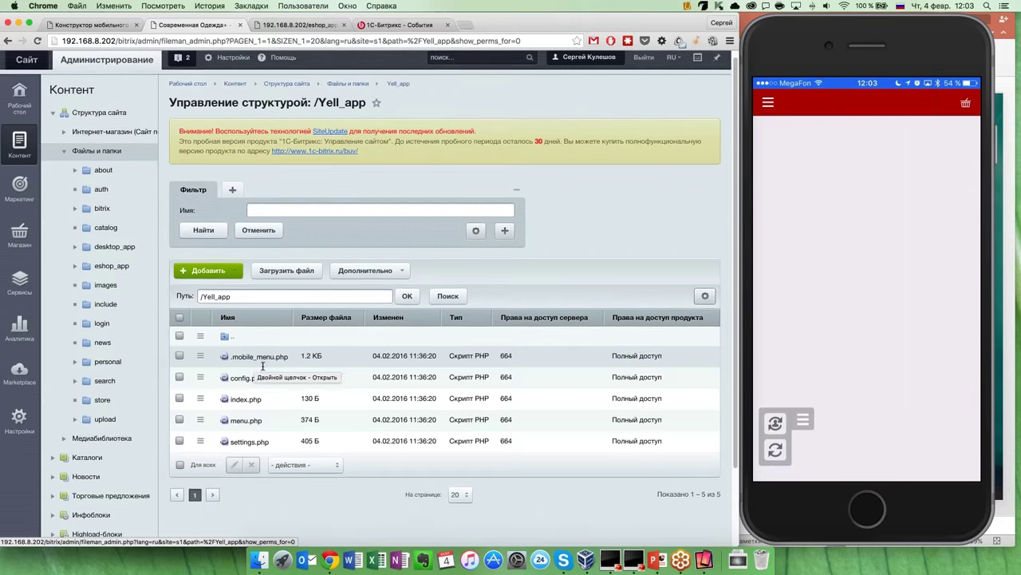
scroll(262, 365, "down", 1)
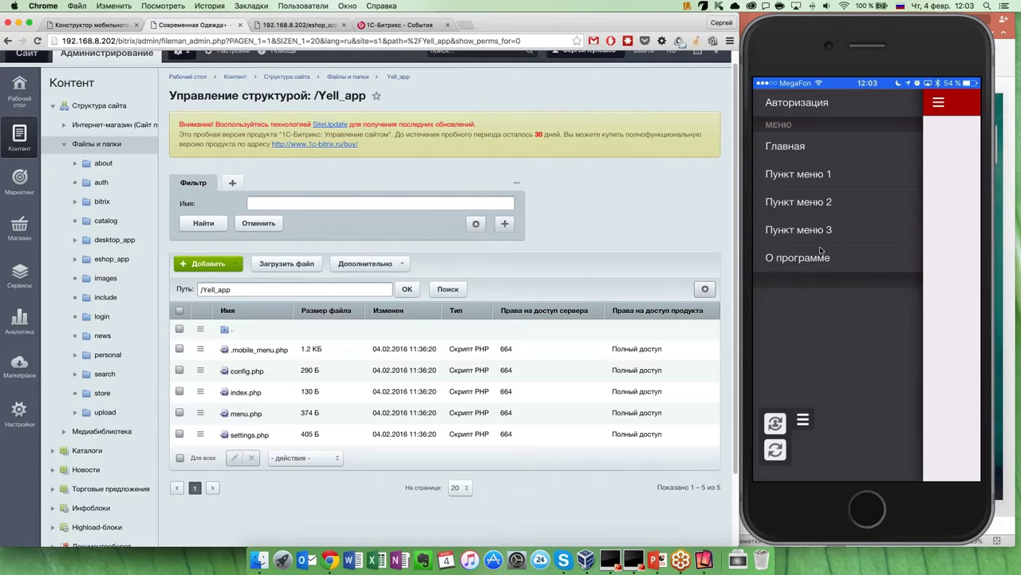
left_click(822, 254)
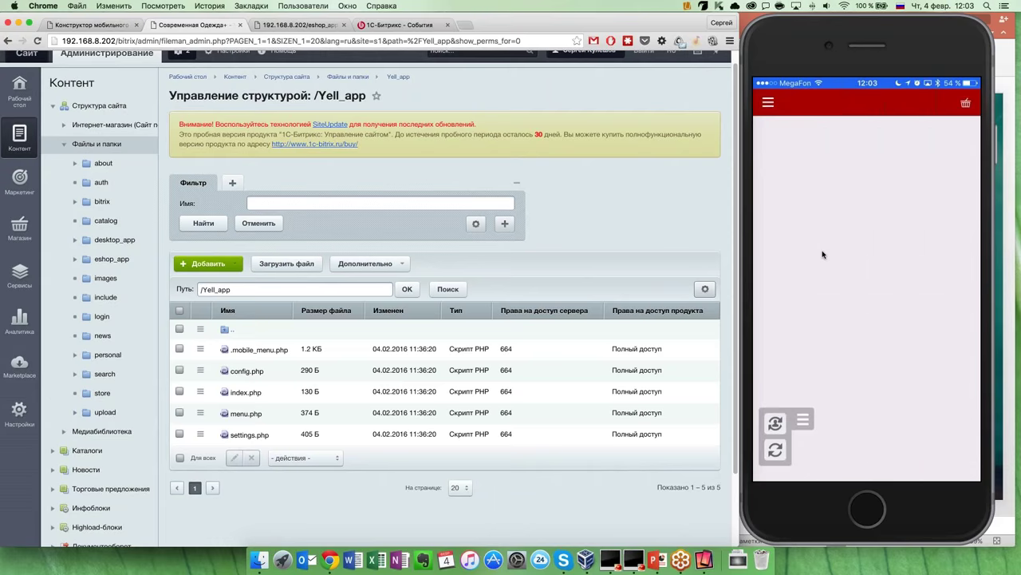
- Open .mobile_menu.php as PHP, review its menu item definitions, and return to the Yell_app folder without editing
left_click(201, 349)
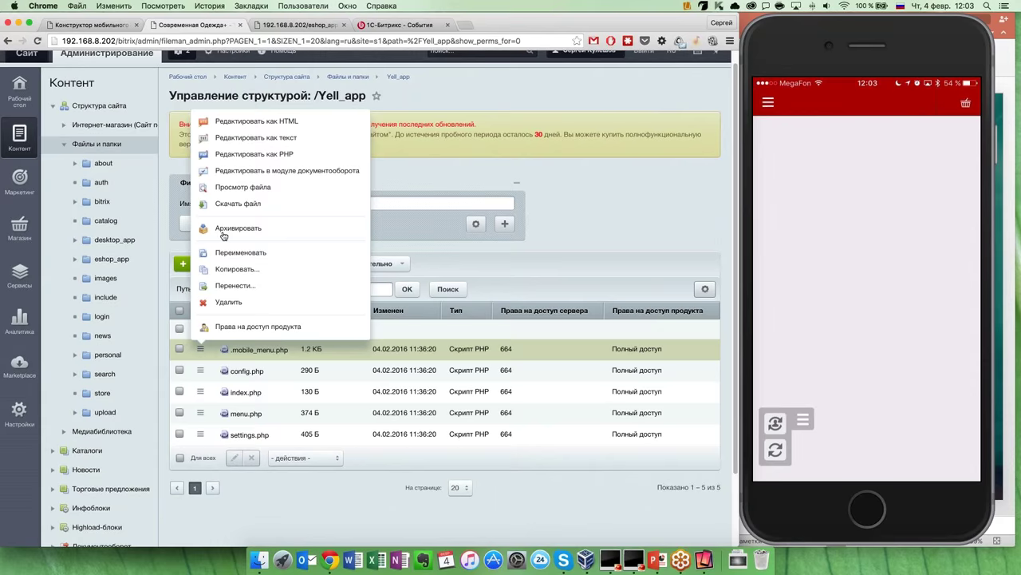
left_click(257, 154)
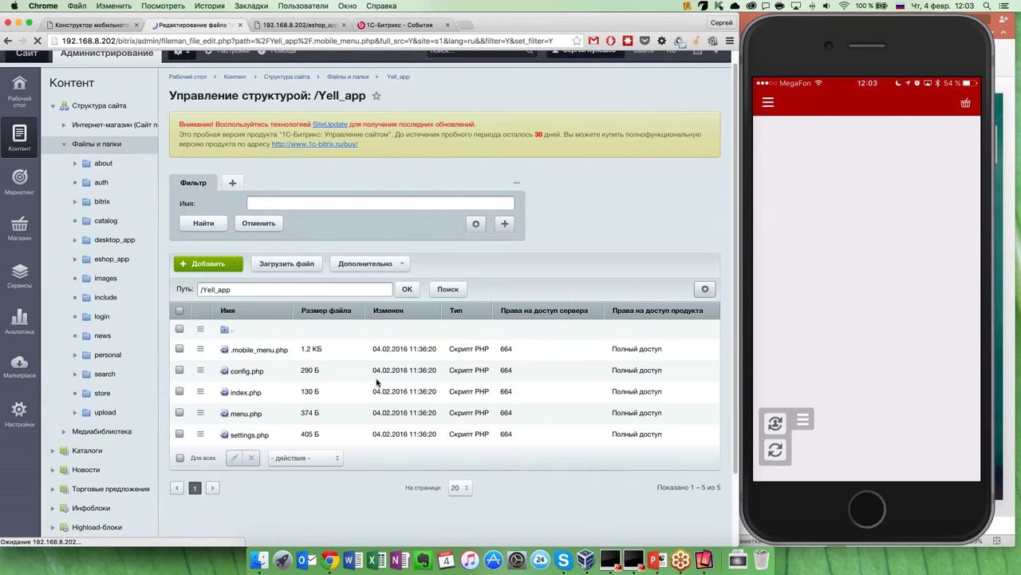
scroll(359, 344, "down", 5)
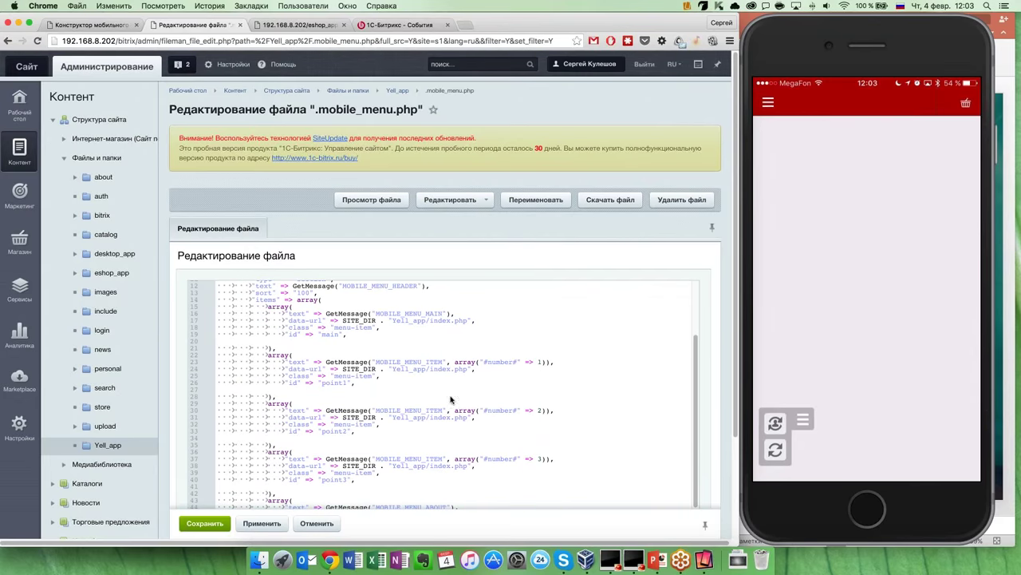
scroll(391, 438, "down", 2)
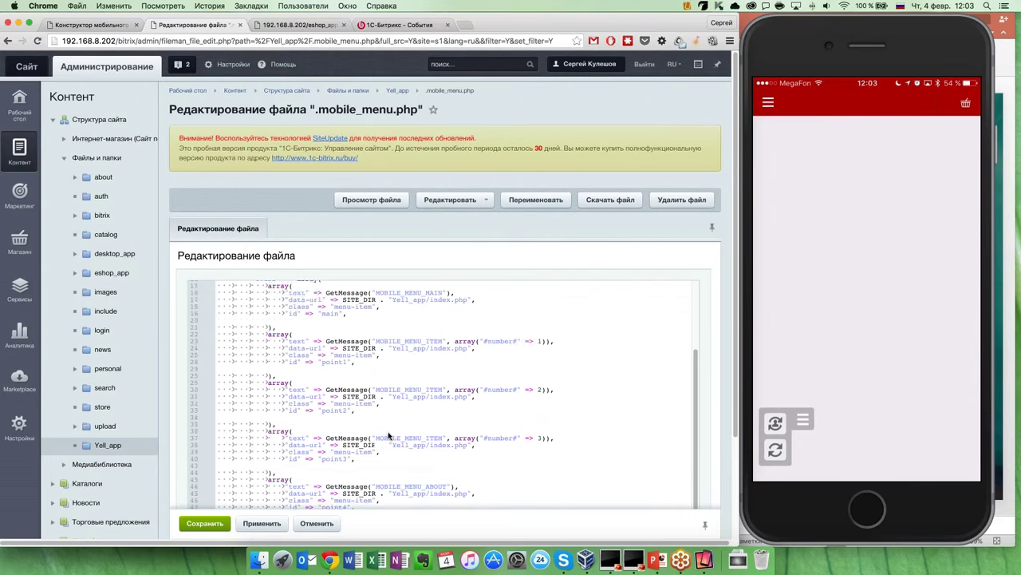
left_click(109, 447)
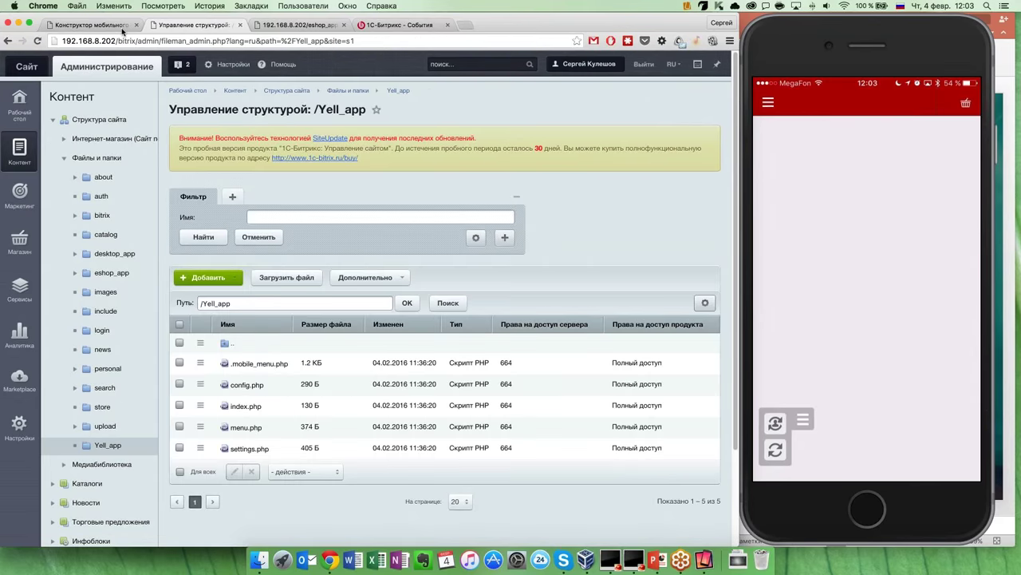
- In the designer, try #0000FF and #ABA000 for the navigation panel background, then settle on orange #F7941D
left_click(122, 30)
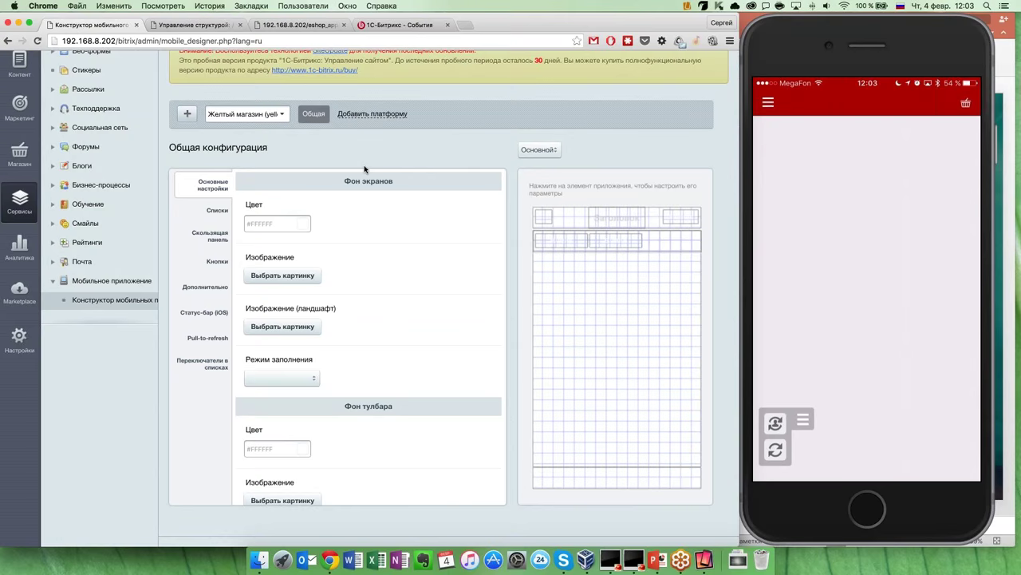
left_click(563, 217)
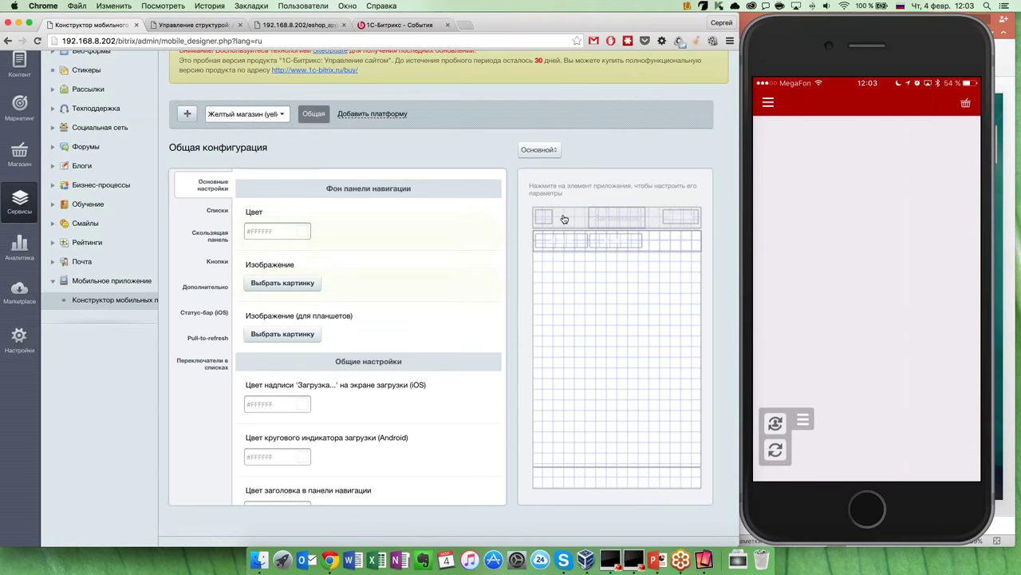
left_click(301, 231)
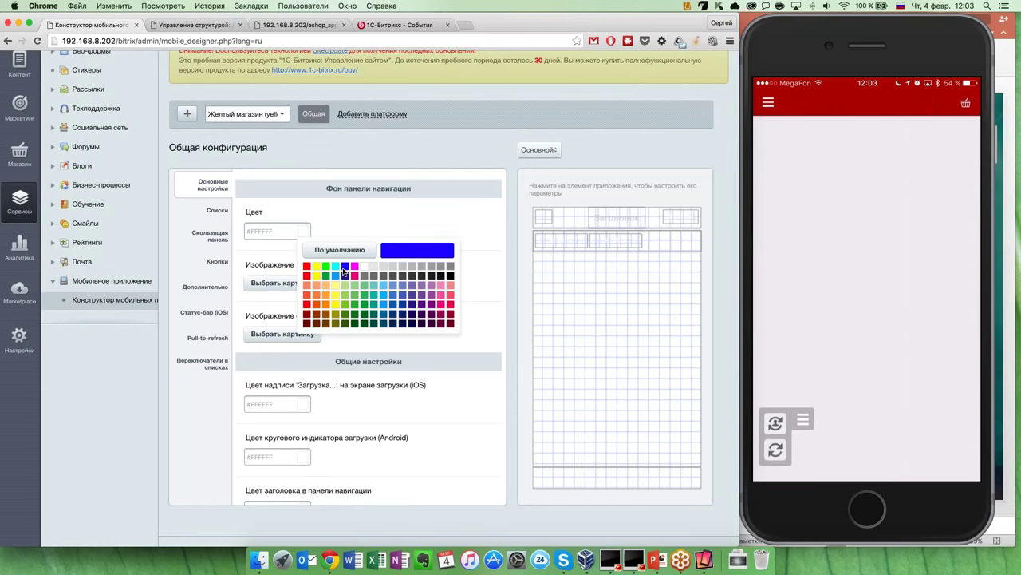
left_click(344, 268)
left_click(301, 232)
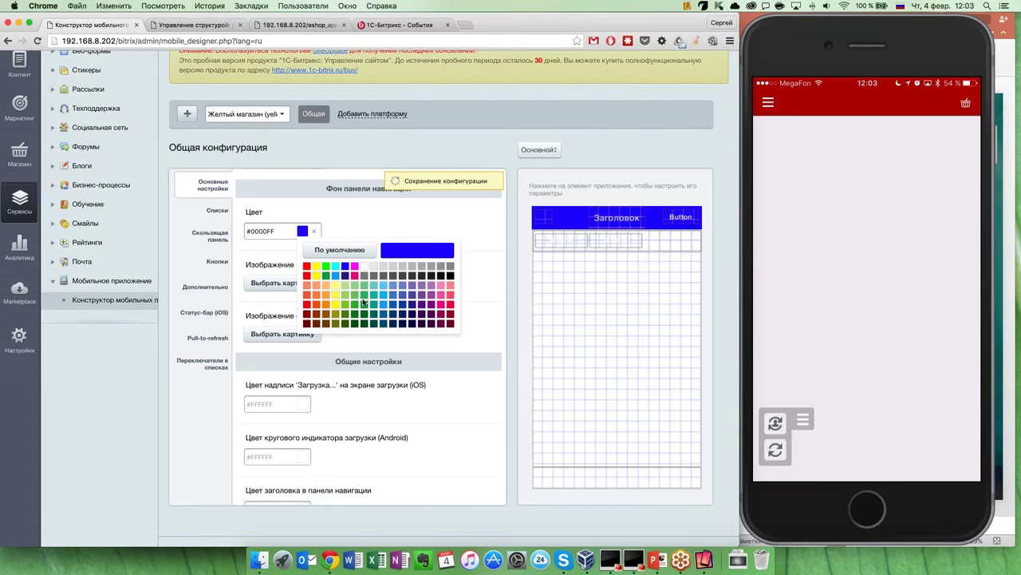
left_click(336, 316)
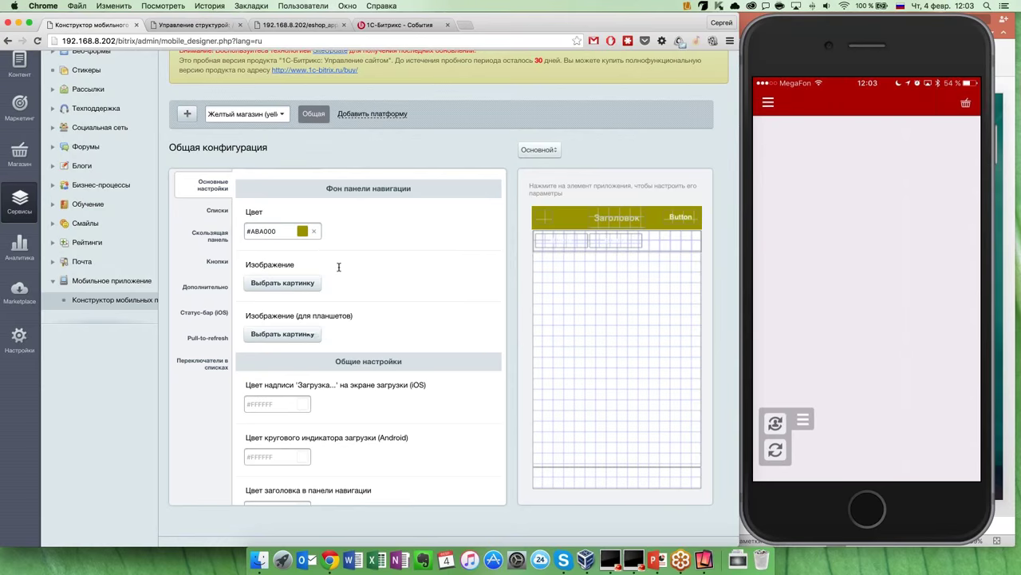
left_click(301, 232)
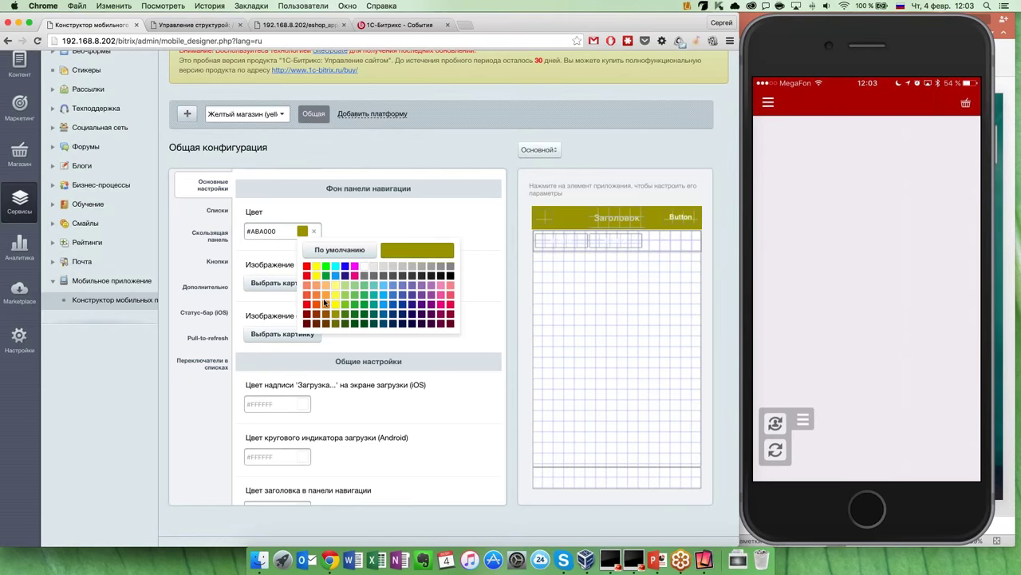
left_click(335, 265)
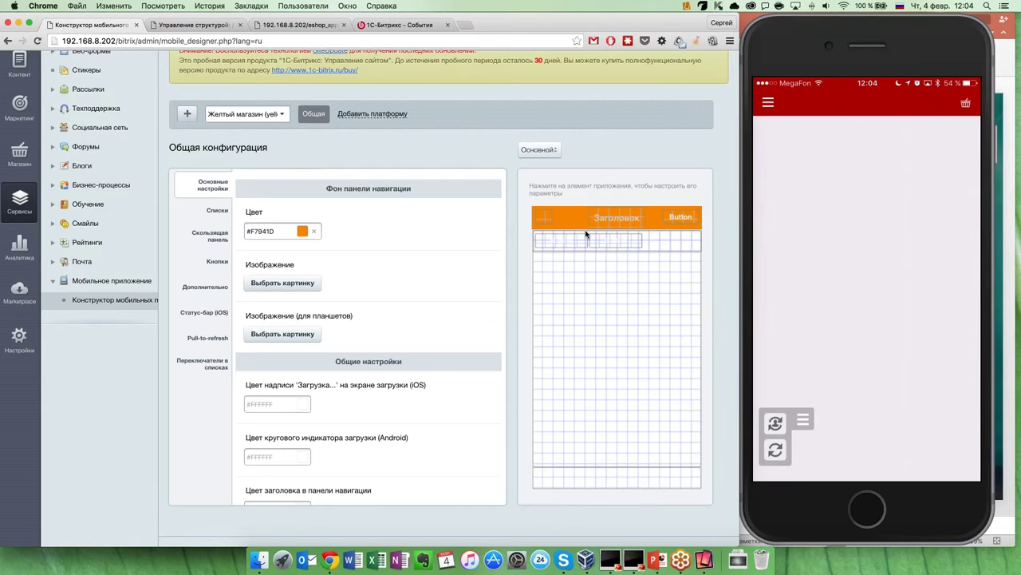
- Set the background colour of the app screens to light yellow #FFF799
left_click(663, 240)
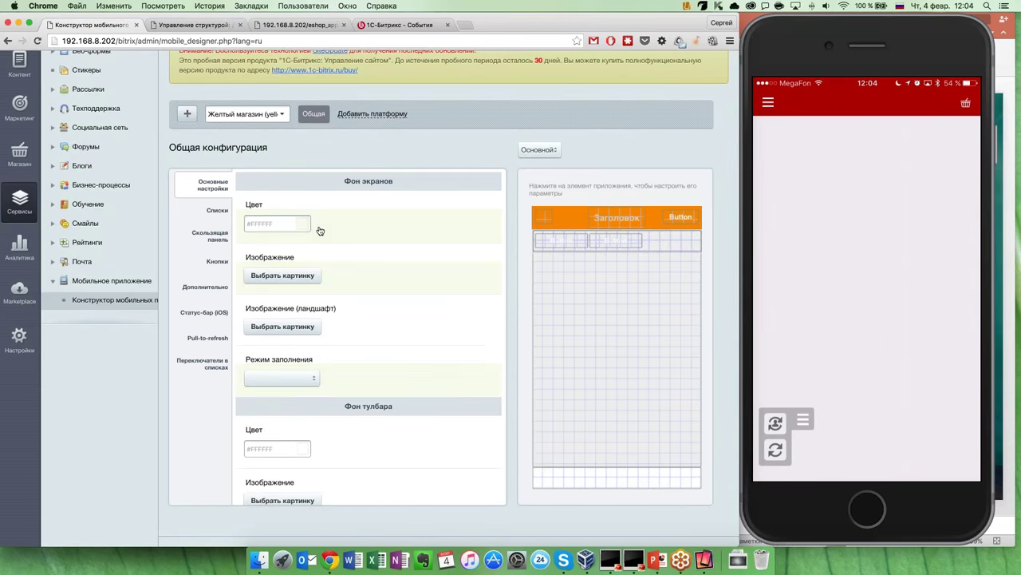
left_click(304, 223)
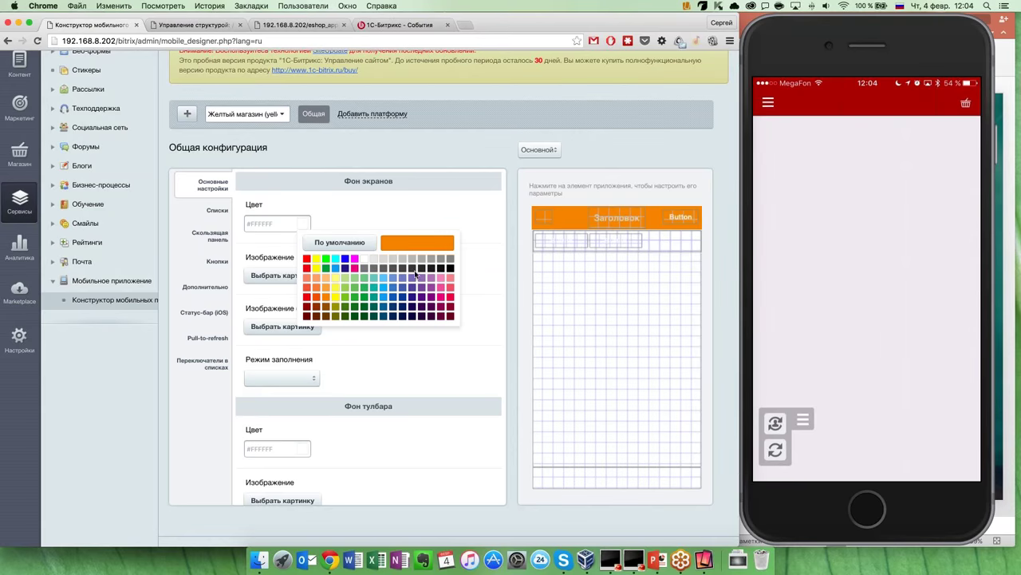
left_click(335, 277)
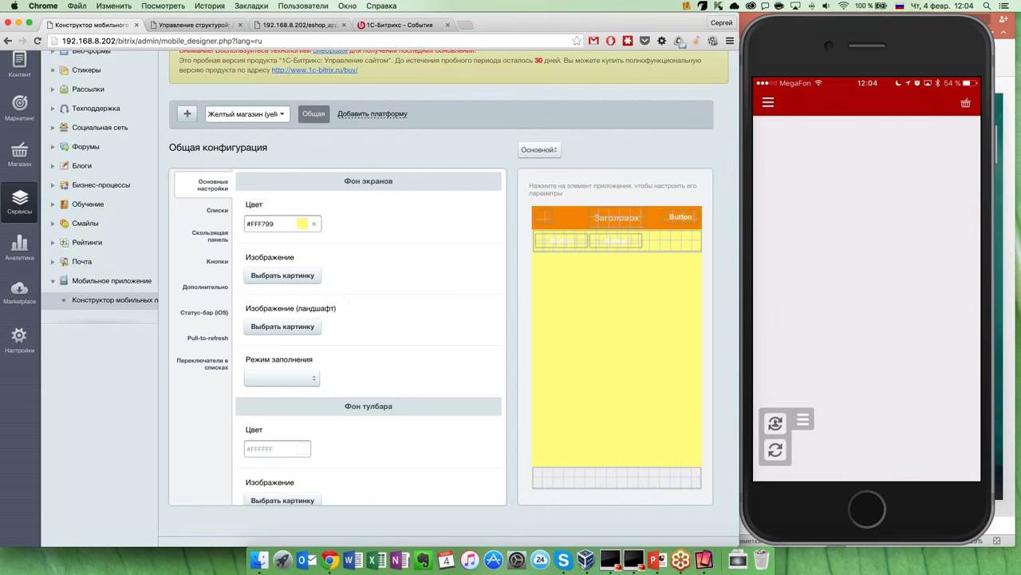
- Set the toolbar background colour to light orange #FBAF5A
scroll(417, 431, "down", 5)
left_click(303, 238)
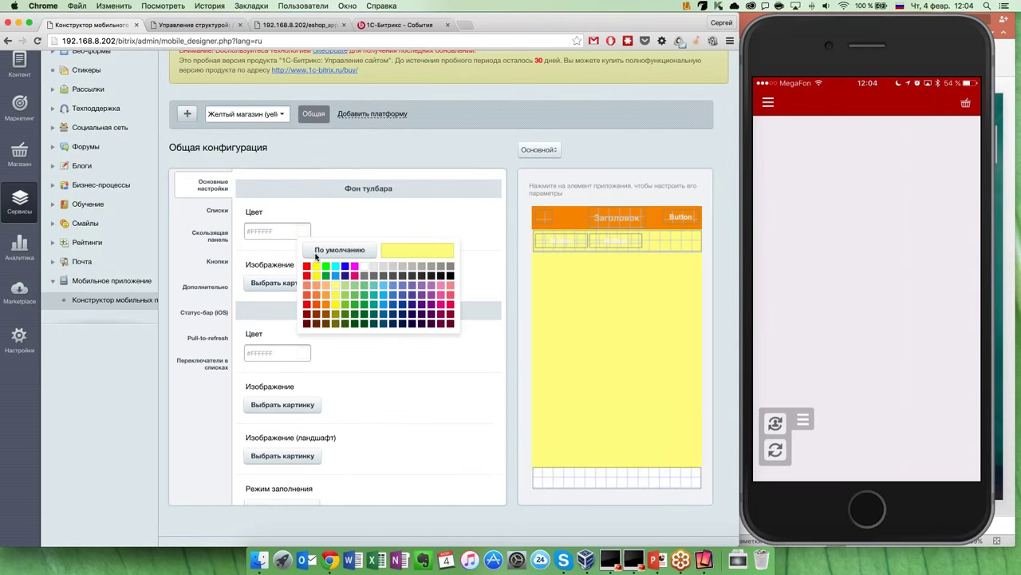
left_click(327, 300)
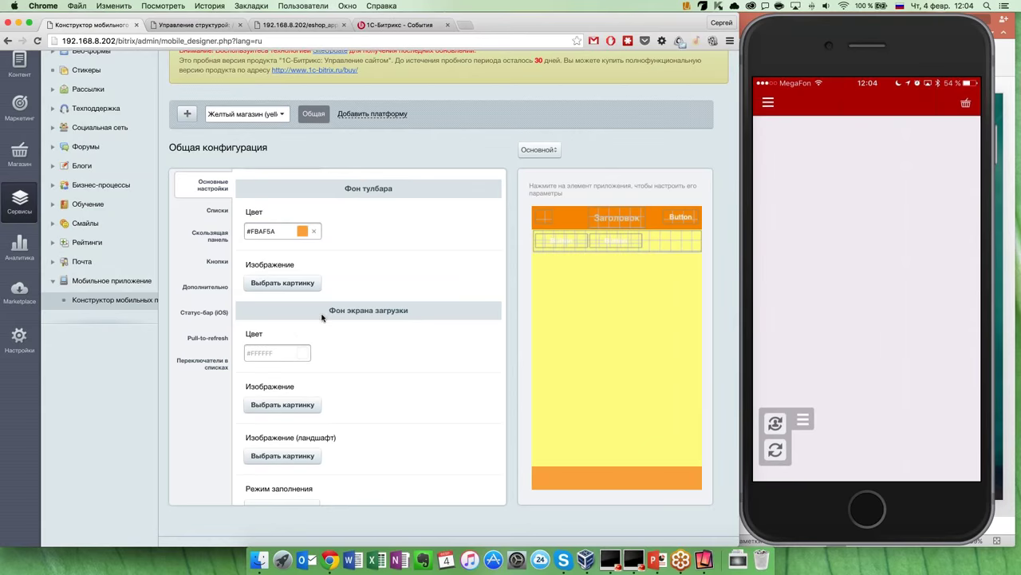
- Add mountains_198-1024x600.jpg from the desktop's !Материалы folder as the background image of the app screens
scroll(352, 364, "down", 1)
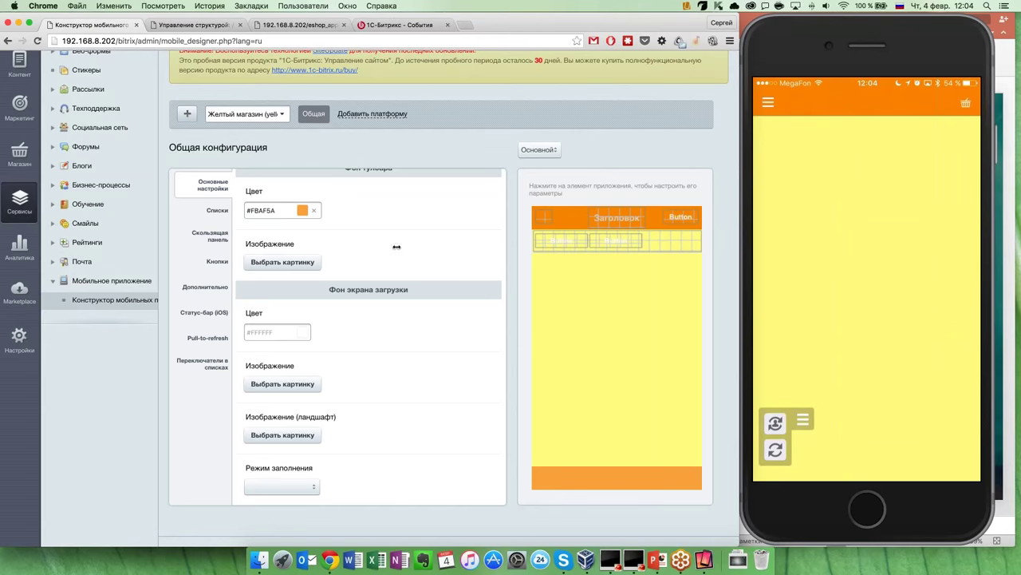
scroll(432, 305, "up", 3)
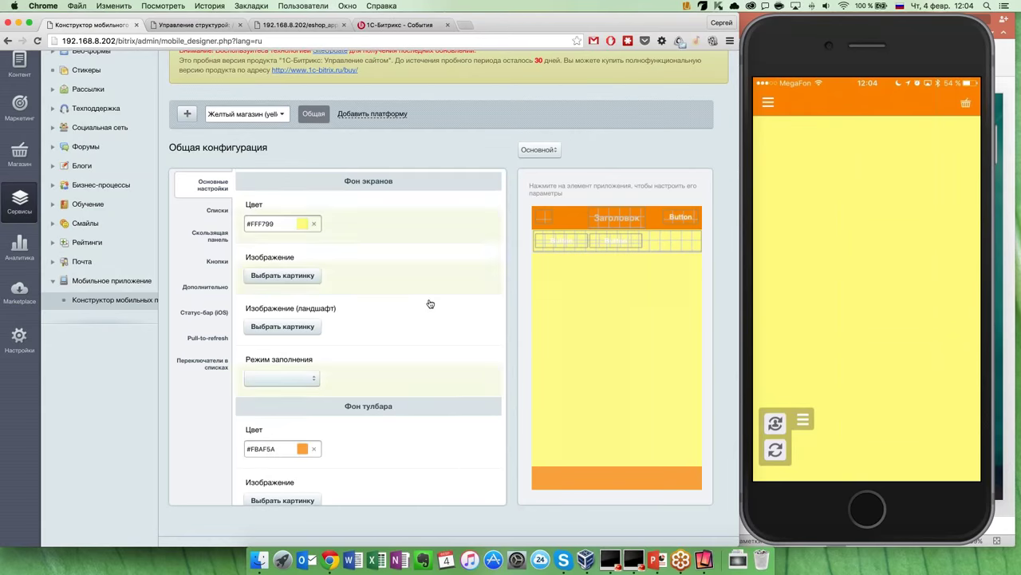
left_click(300, 274)
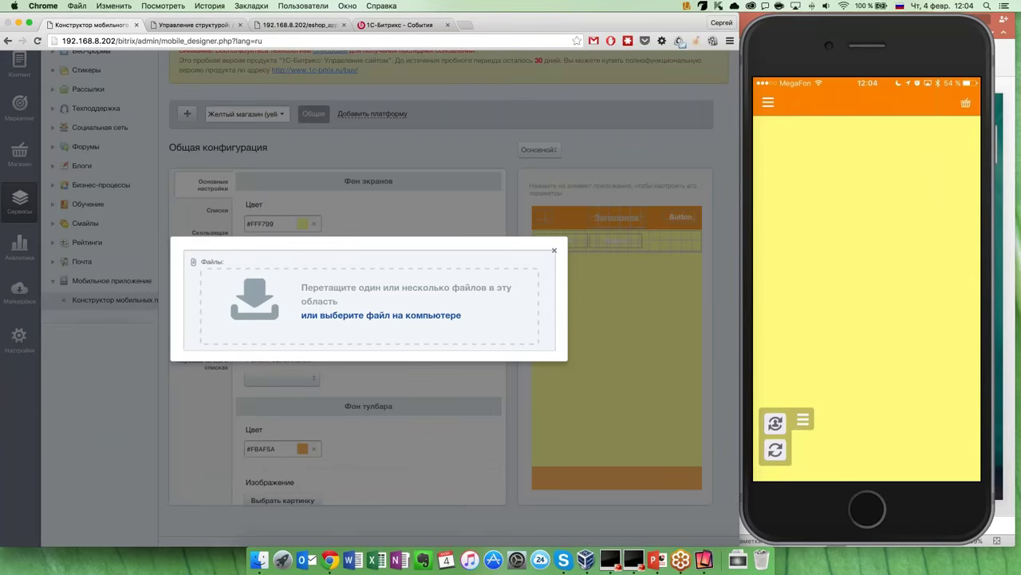
left_click(381, 315)
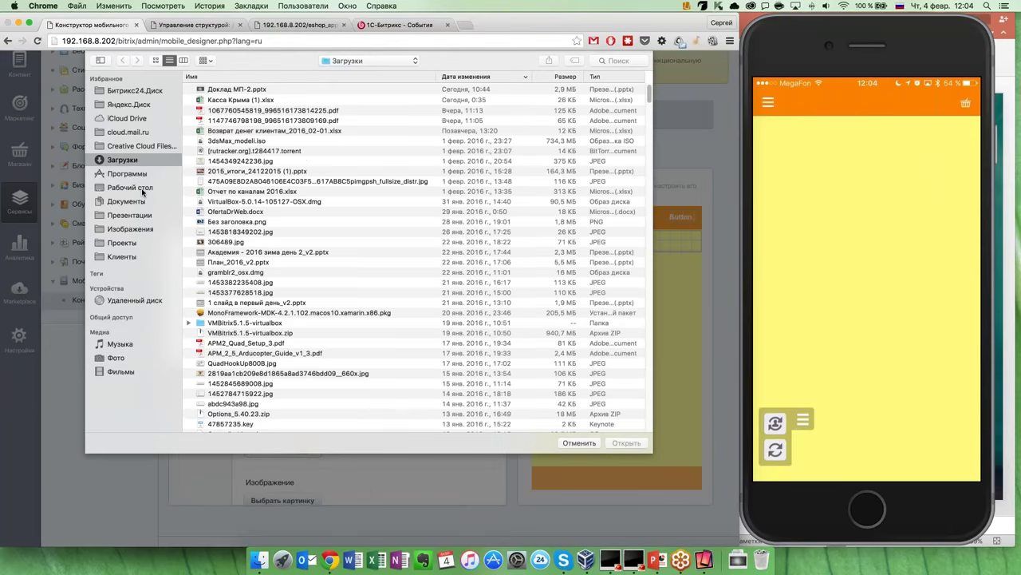
left_click(131, 186)
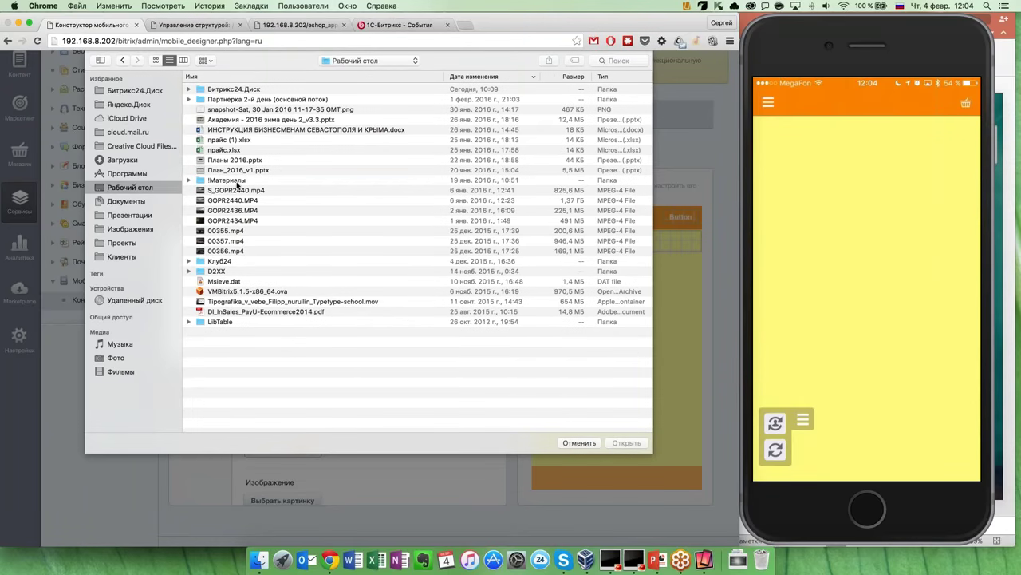
left_click(239, 181)
double_click(241, 182)
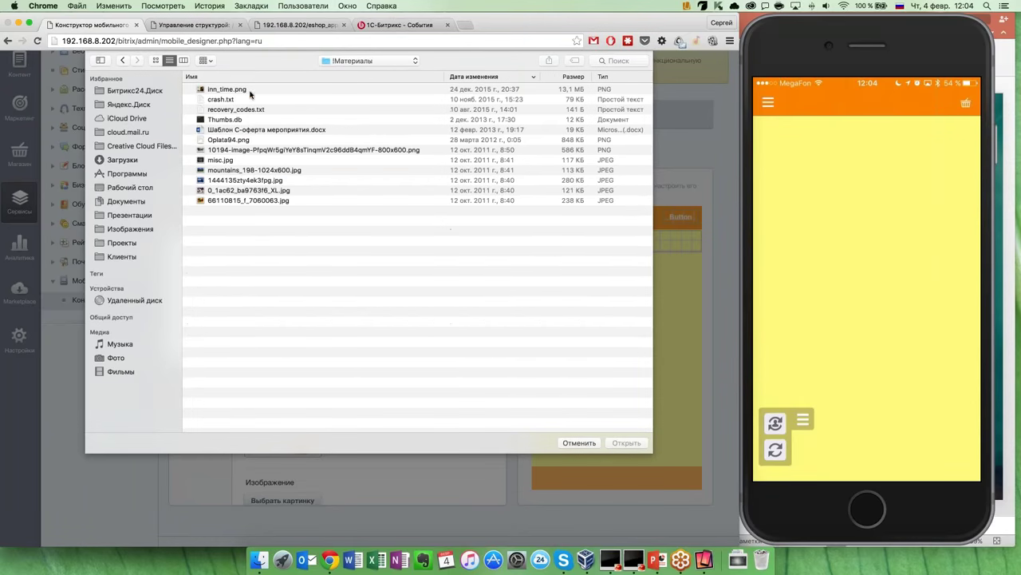
double_click(256, 171)
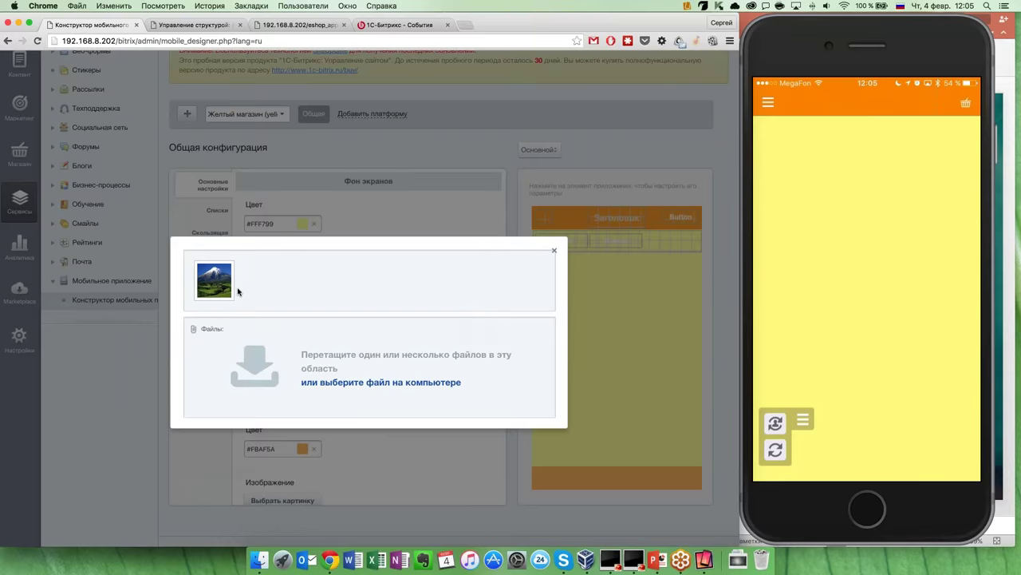
left_click(234, 289)
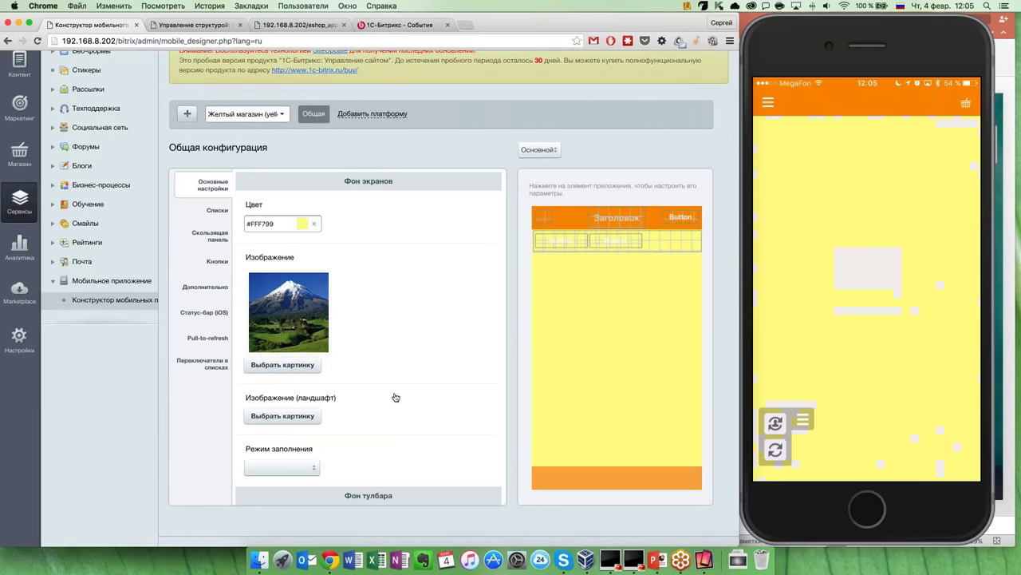
- Set the screen background's fill mode to Растянуть and clear the screen background colour
scroll(417, 349, "down", 1)
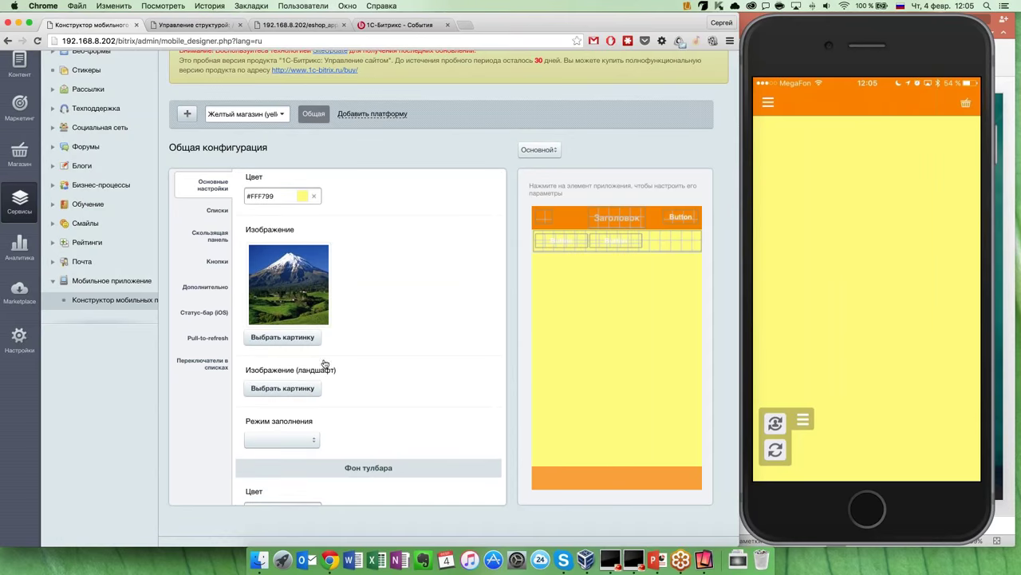
left_click(303, 439)
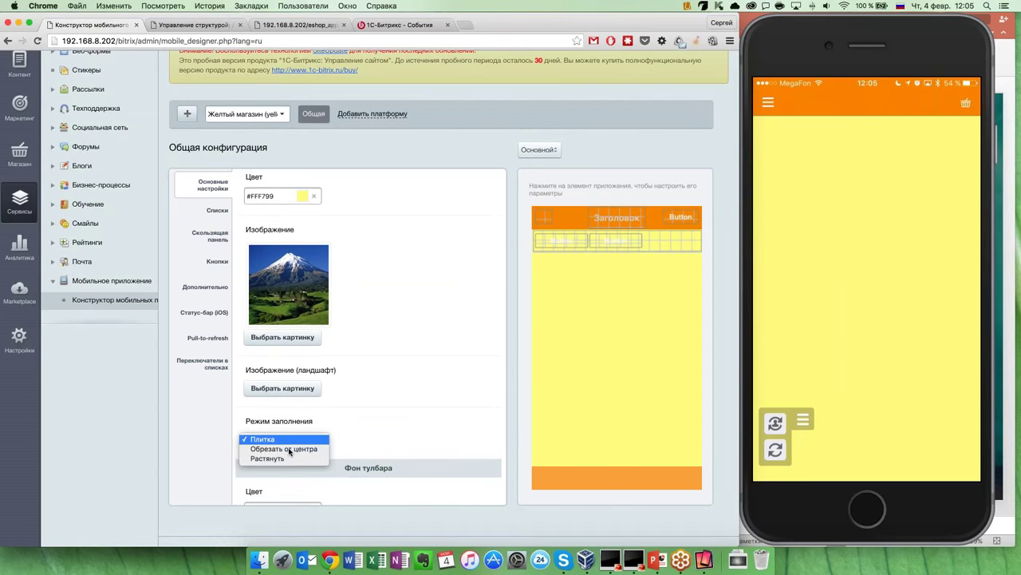
left_click(279, 459)
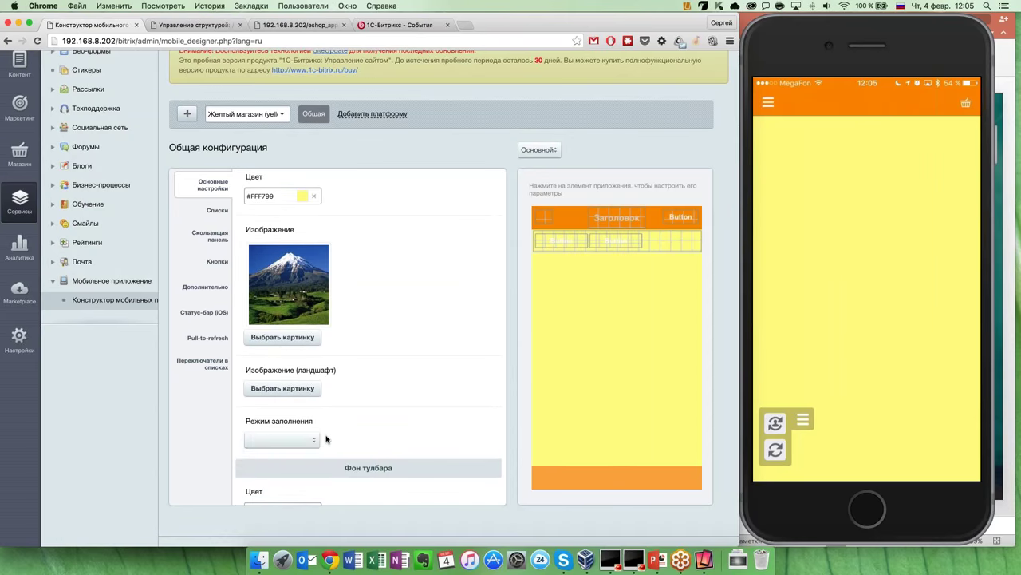
scroll(386, 423, "down", 1)
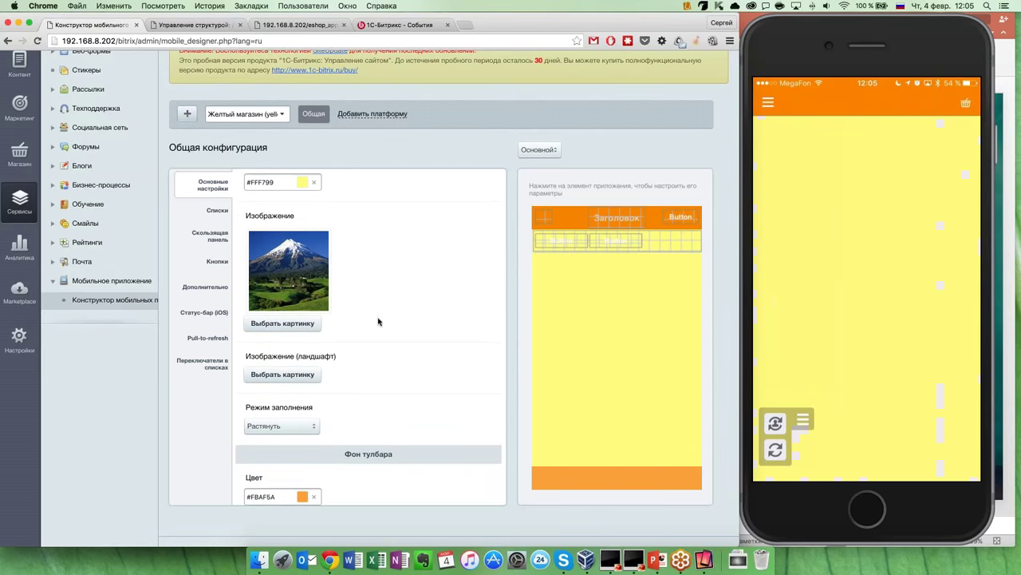
scroll(347, 242, "up", 5)
left_click(313, 311)
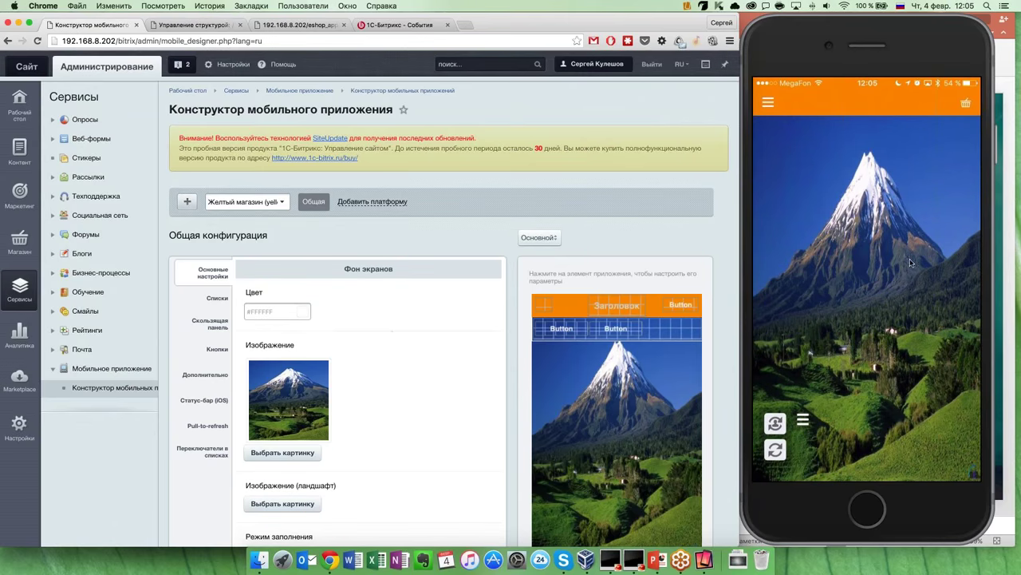
- For the sliding panel, set the button text colour to #00FFFF and the background colour to #FFFF00
scroll(411, 393, "down", 2)
scroll(408, 394, "down", 1)
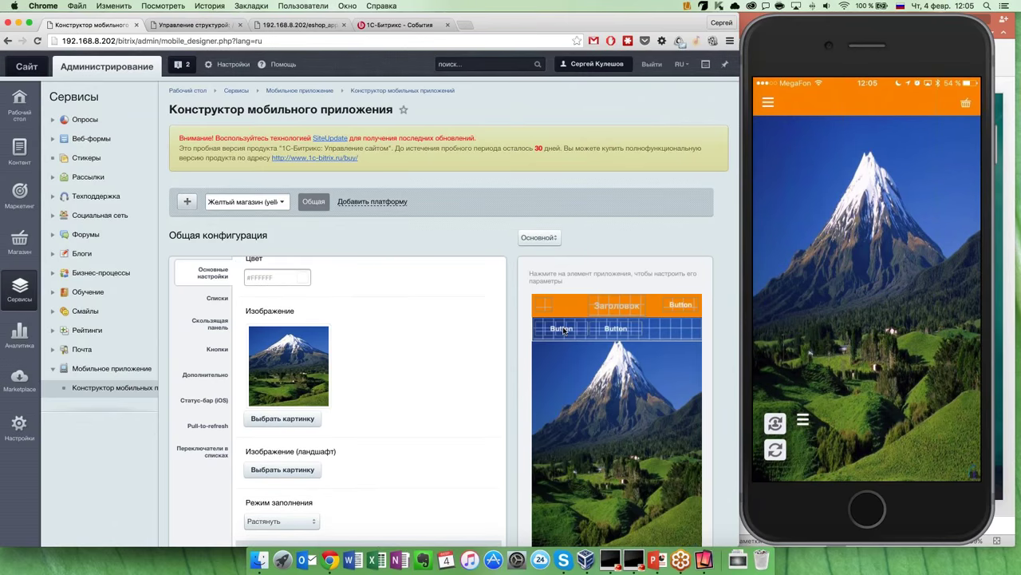
left_click(564, 329)
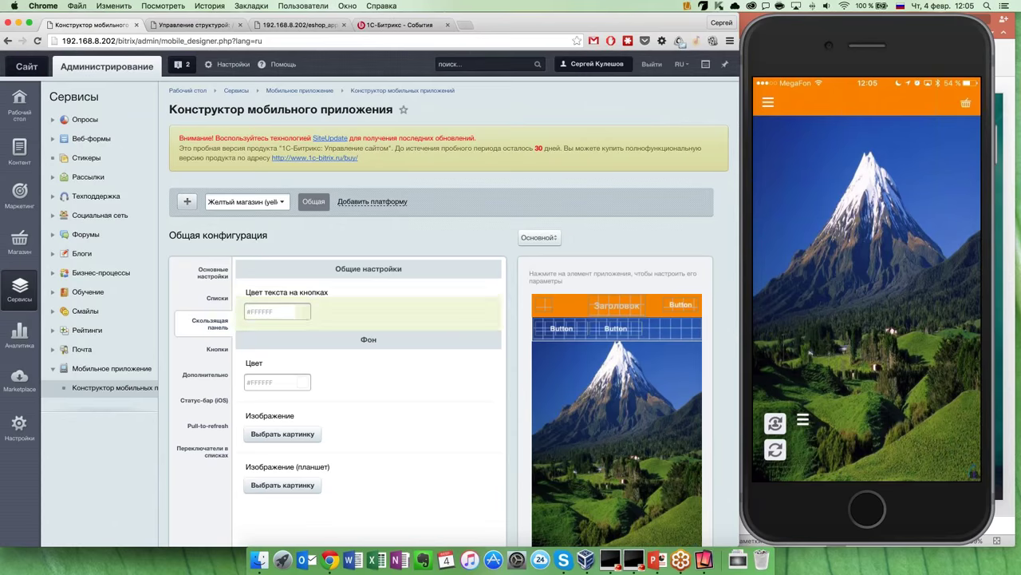
left_click(304, 312)
left_click(336, 346)
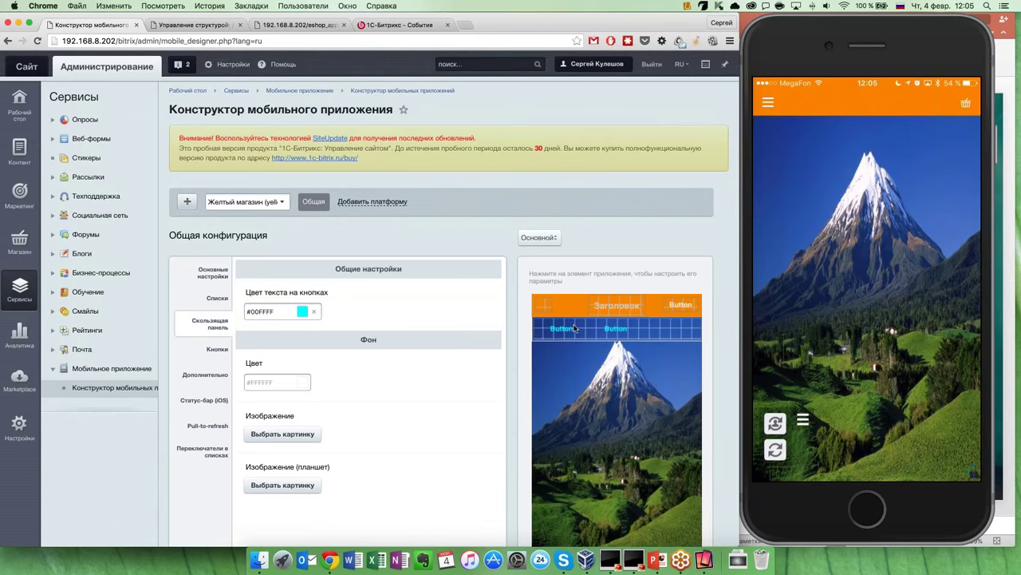
left_click(302, 382)
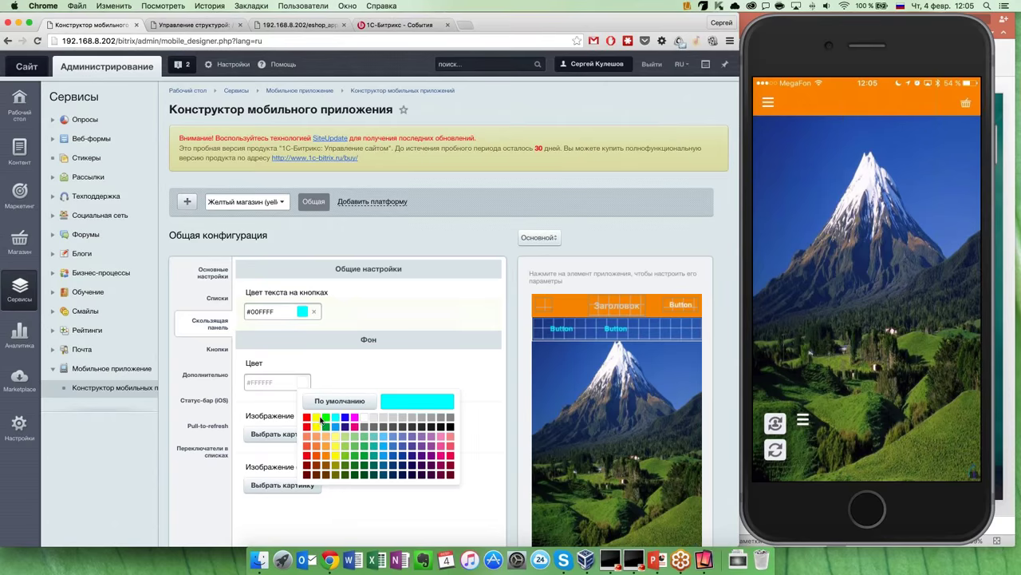
left_click(318, 417)
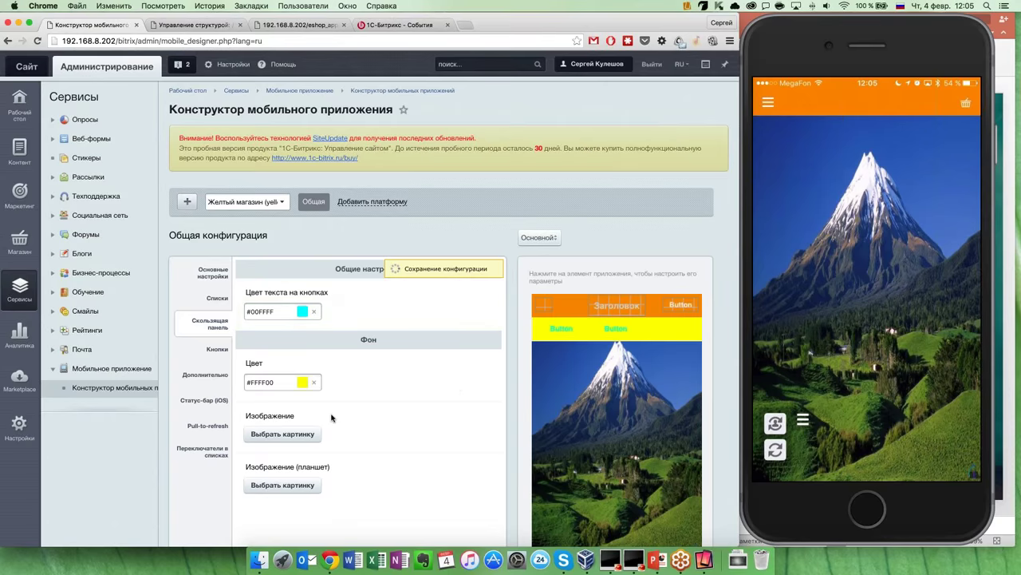
- Review the settings for buttons, additional options and the iOS status bar without changing them
scroll(407, 411, "down", 1)
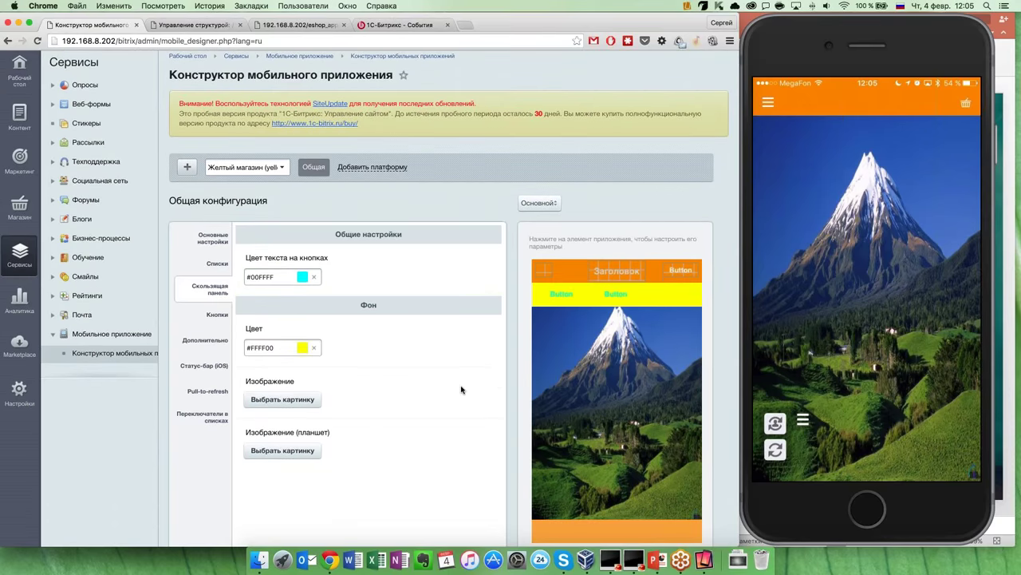
left_click(205, 322)
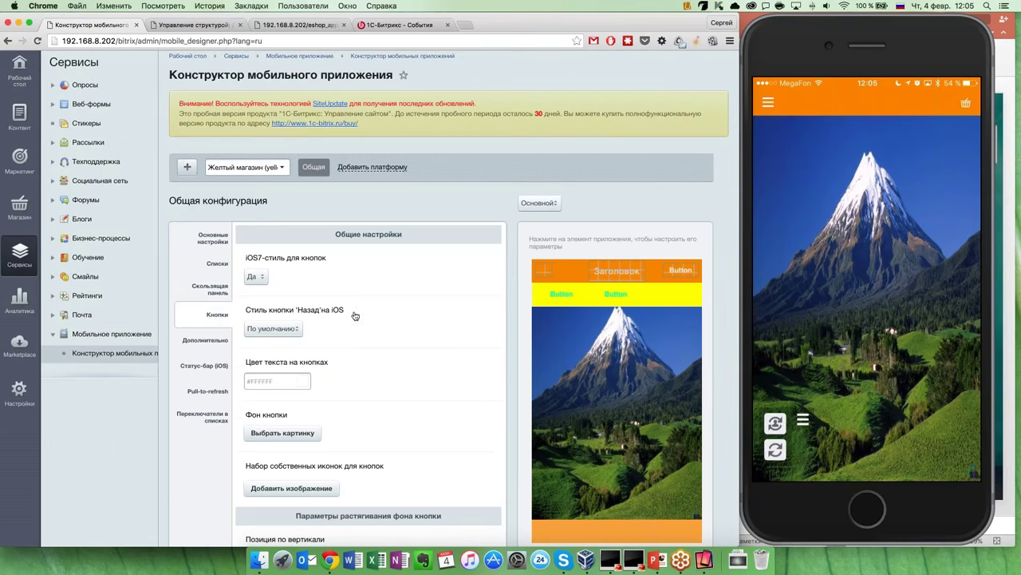
scroll(370, 324, "down", 1)
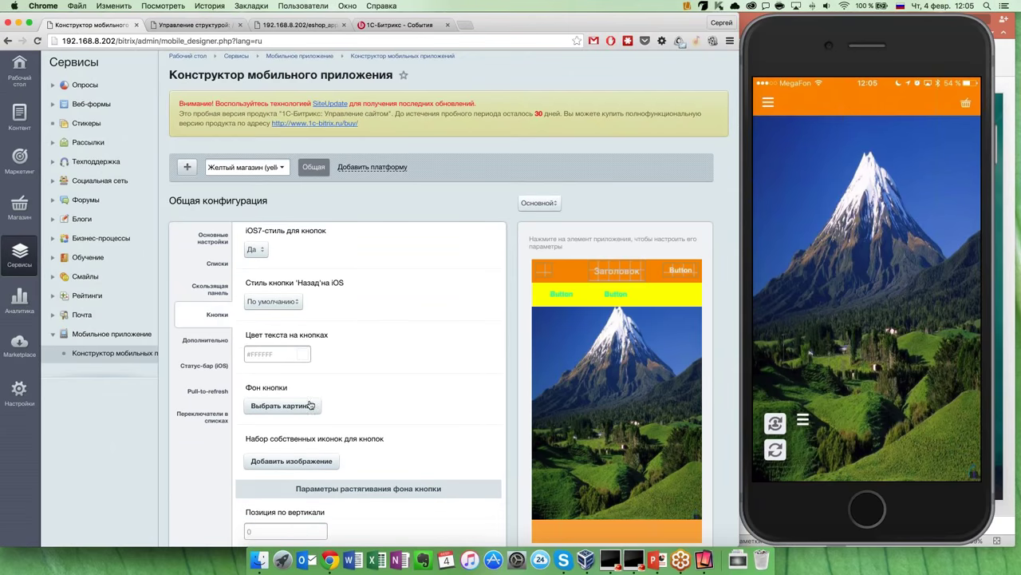
left_click(207, 344)
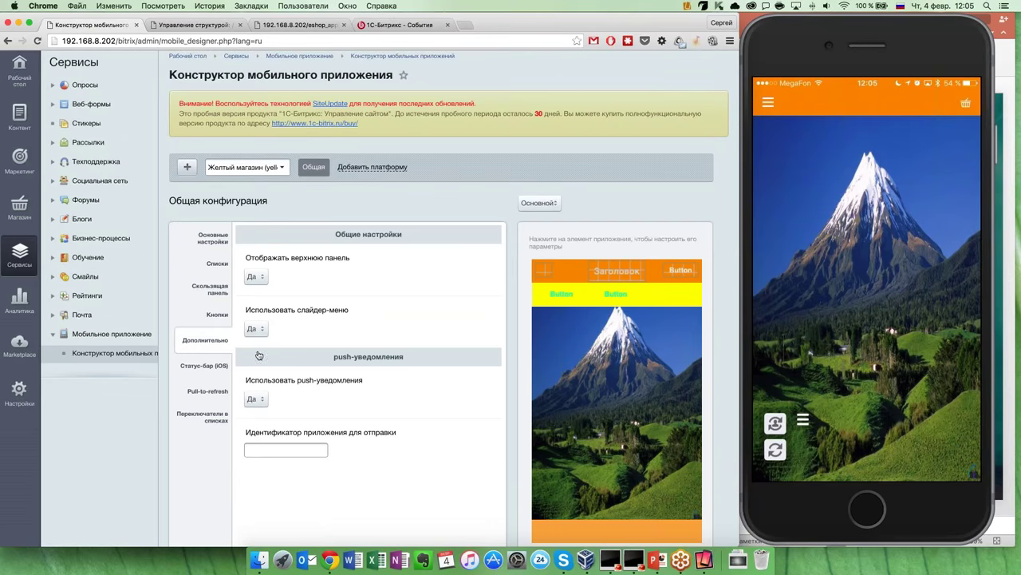
left_click(200, 367)
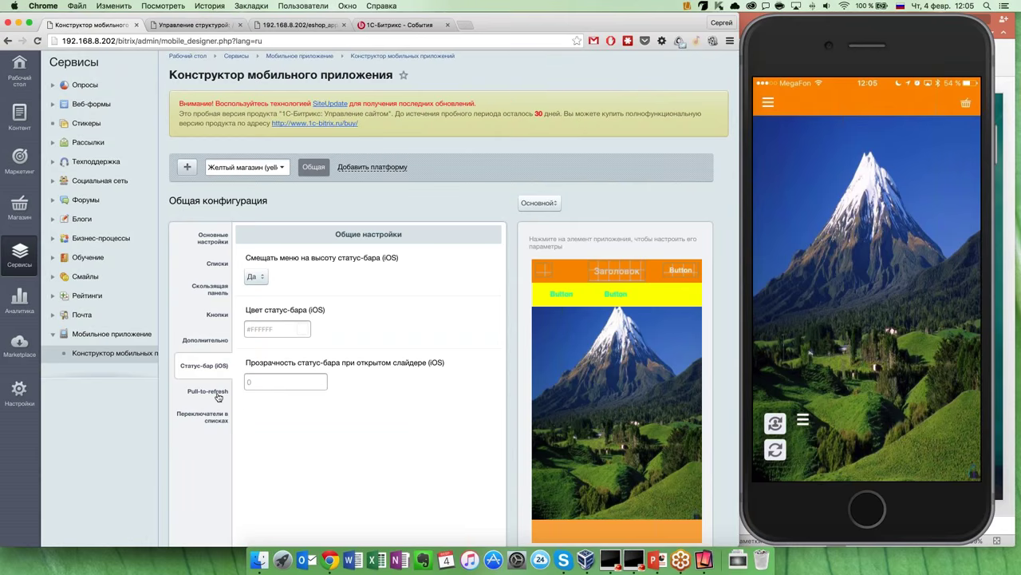
- Set the iOS background colour of Pull-to-refresh to yellow #FFFF00
left_click(218, 394)
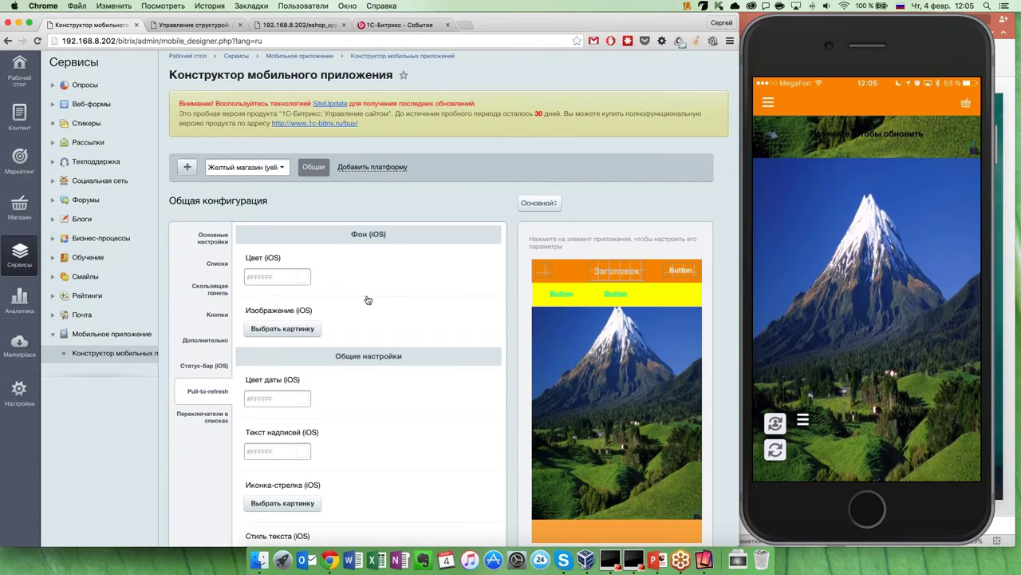
left_click(302, 277)
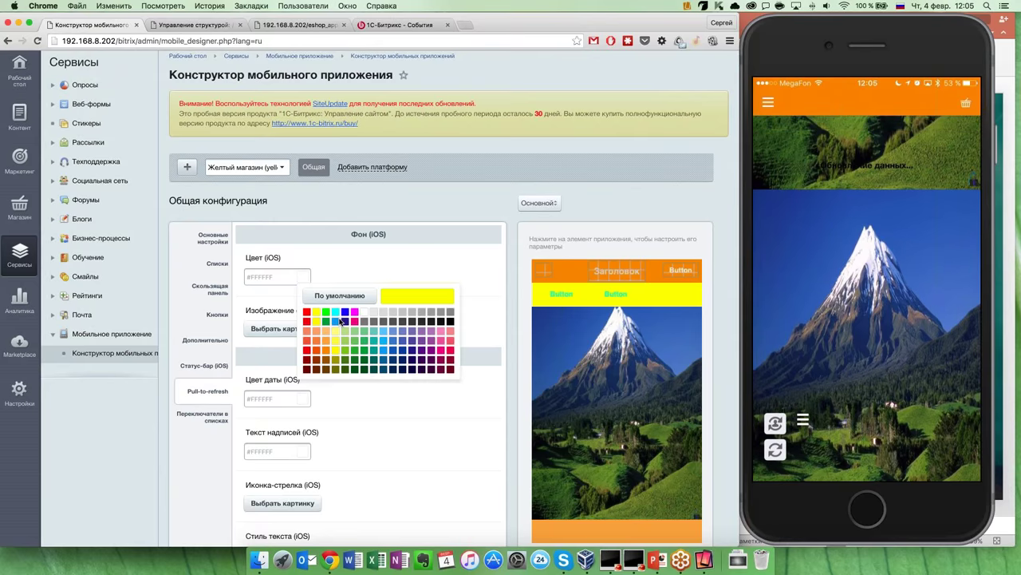
left_click(317, 312)
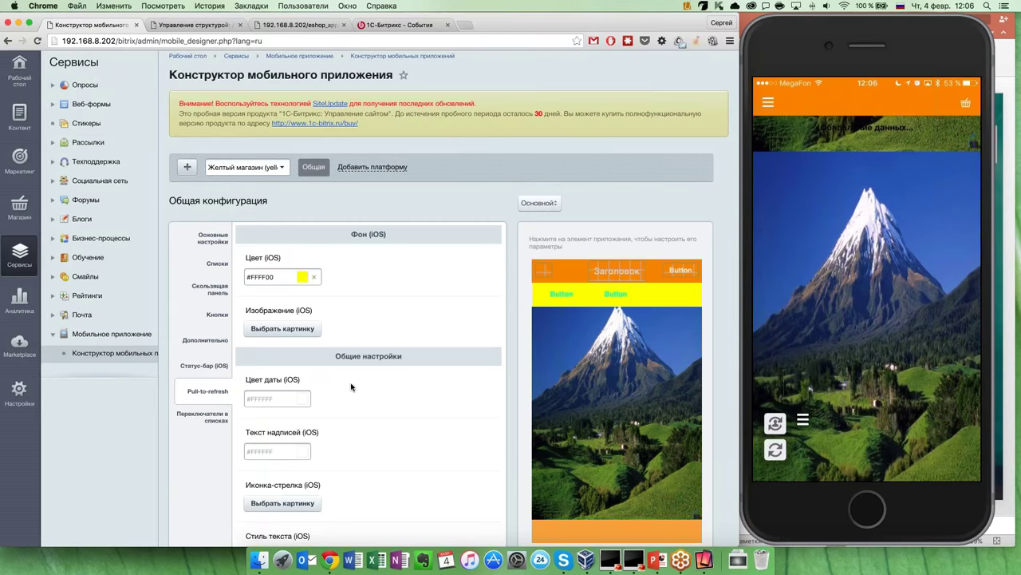
- Set the Pull-to-refresh date colour and caption text colour for iOS to #FFFF00
scroll(351, 387, "down", 3)
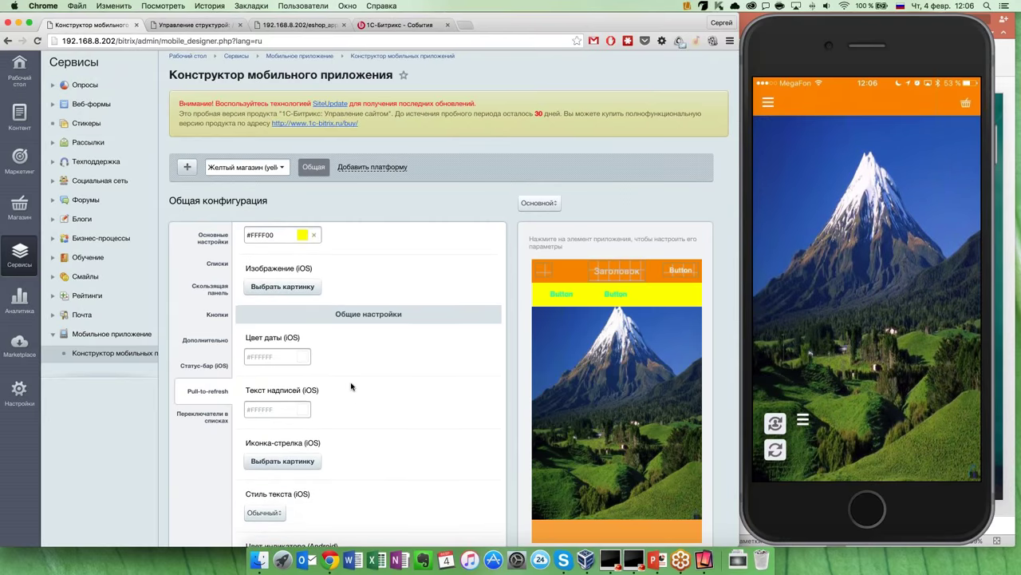
scroll(351, 387, "down", 2)
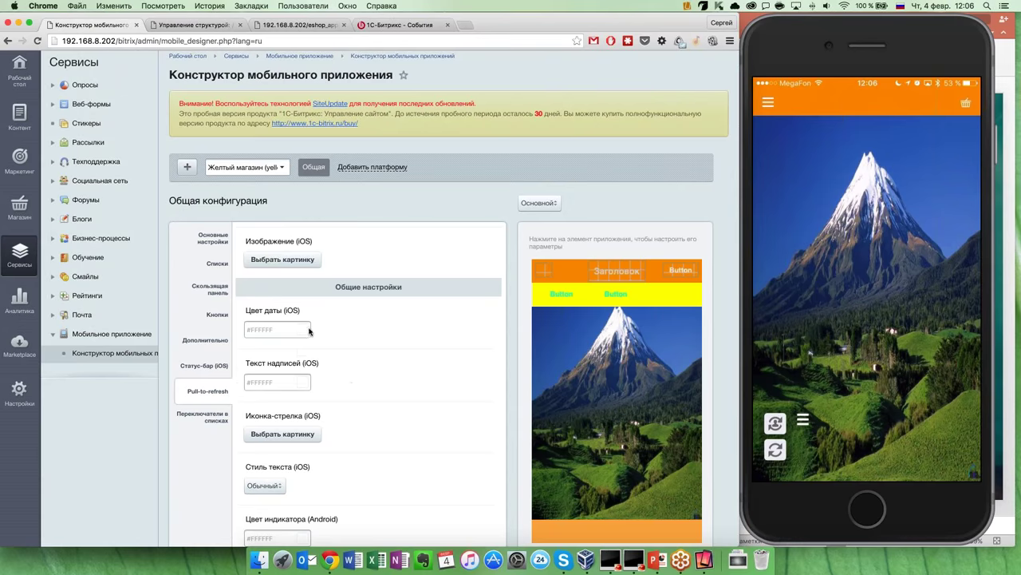
left_click(305, 331)
left_click(317, 363)
left_click(304, 381)
left_click(317, 416)
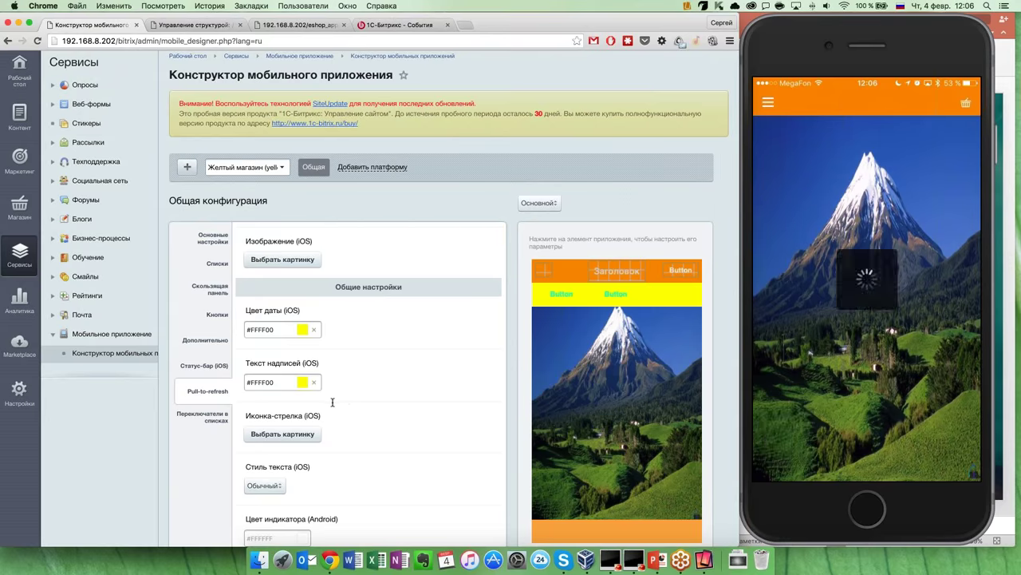
- Open the settings for switchers in lists and review the available button colours and sizes
scroll(399, 391, "down", 2)
left_click(213, 387)
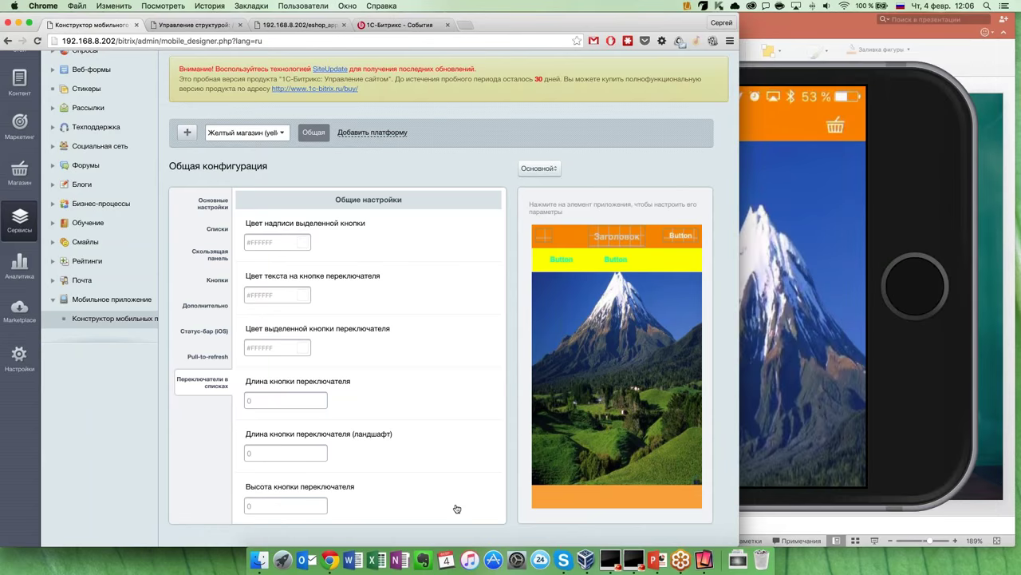
- Bring the mirrored phone in Reflector 2 to the front and move it clear of the designer's configuration settings
left_click(705, 562)
left_click_drag(545, 34, 673, 34)
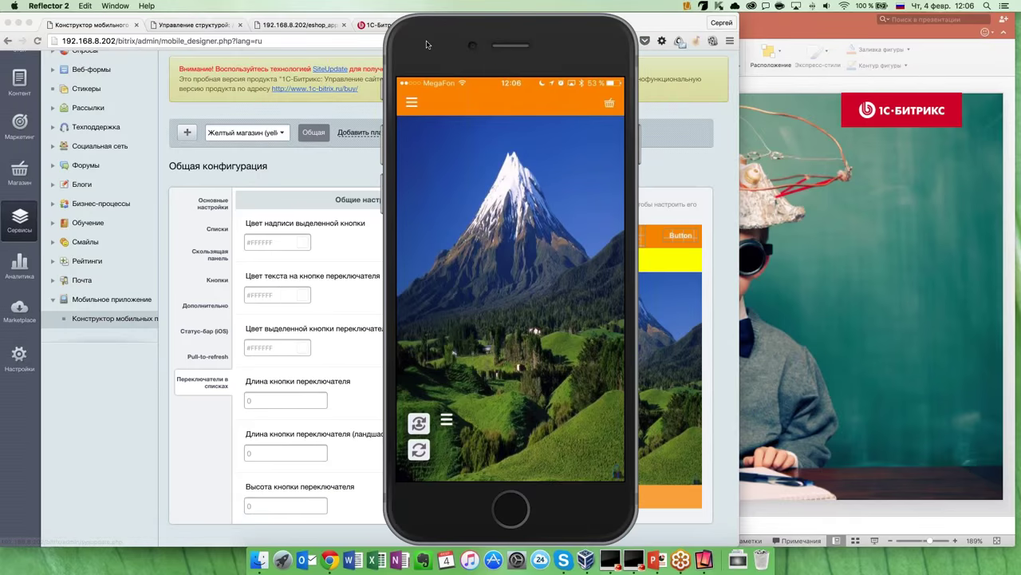
left_click_drag(427, 45, 748, 45)
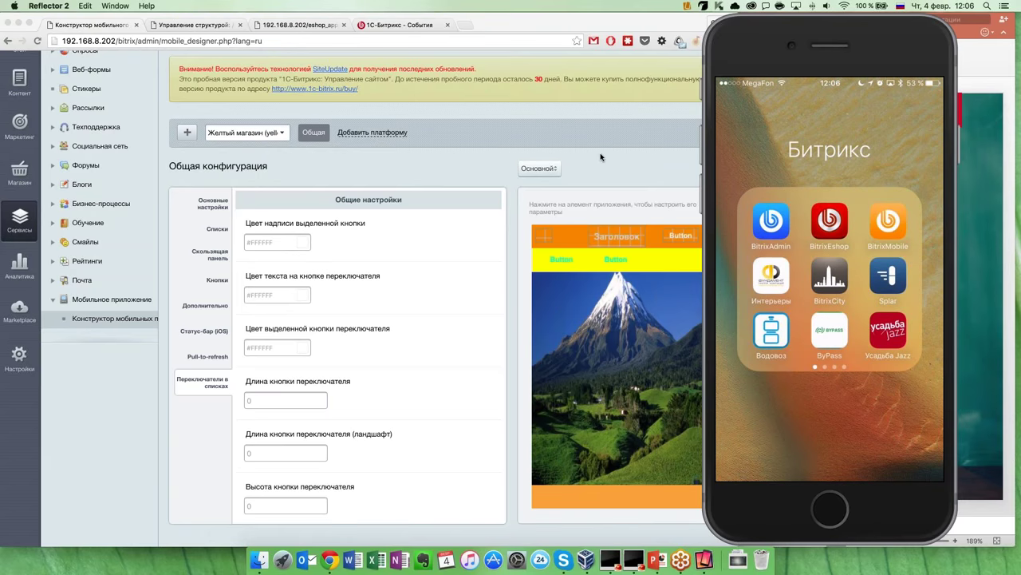
- Switch to the PowerPoint presentation 11-09-14_webinar_mobile and show slide 15, "Посмотрим примеры?"
left_click(975, 57)
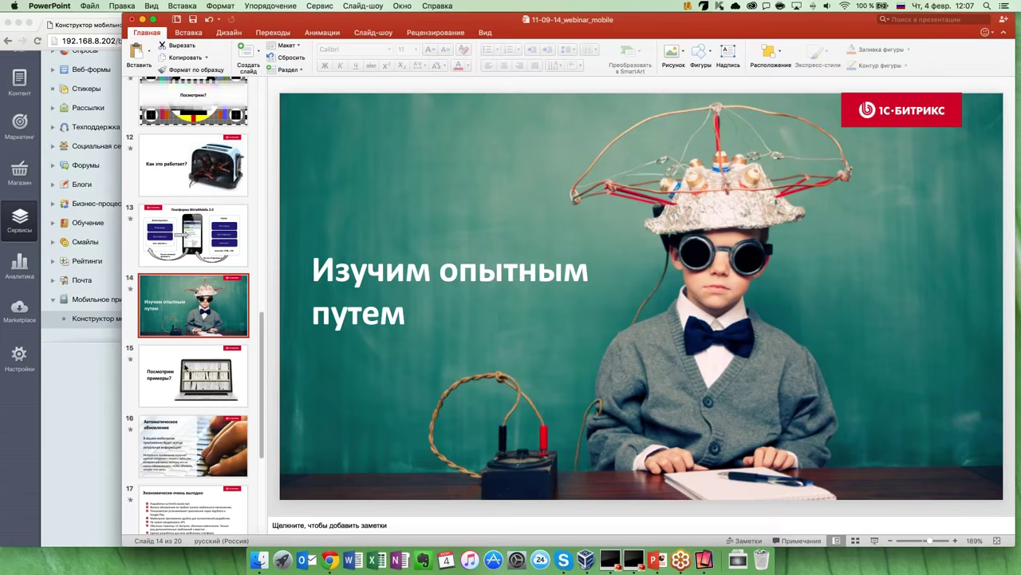
left_click(188, 370)
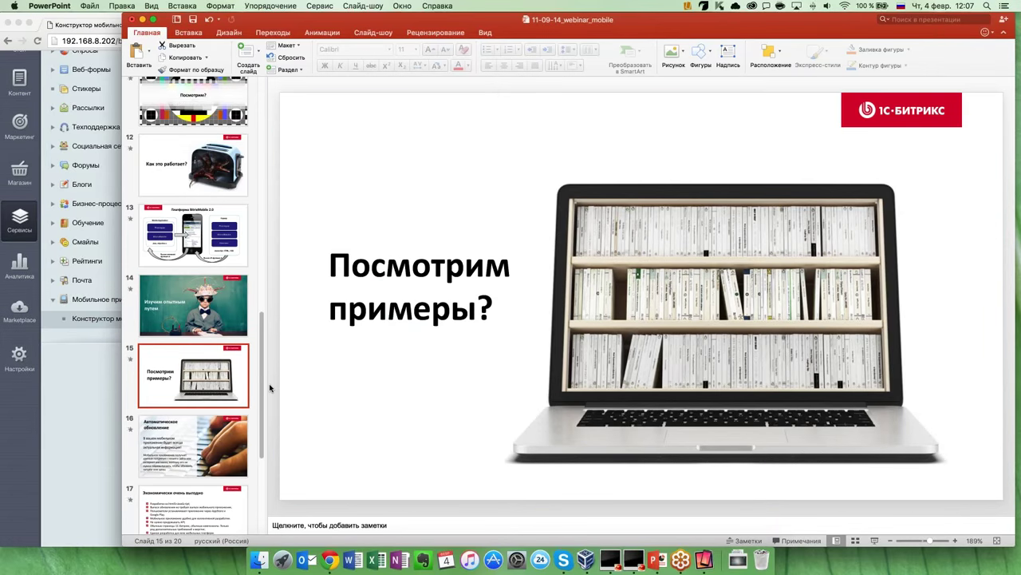